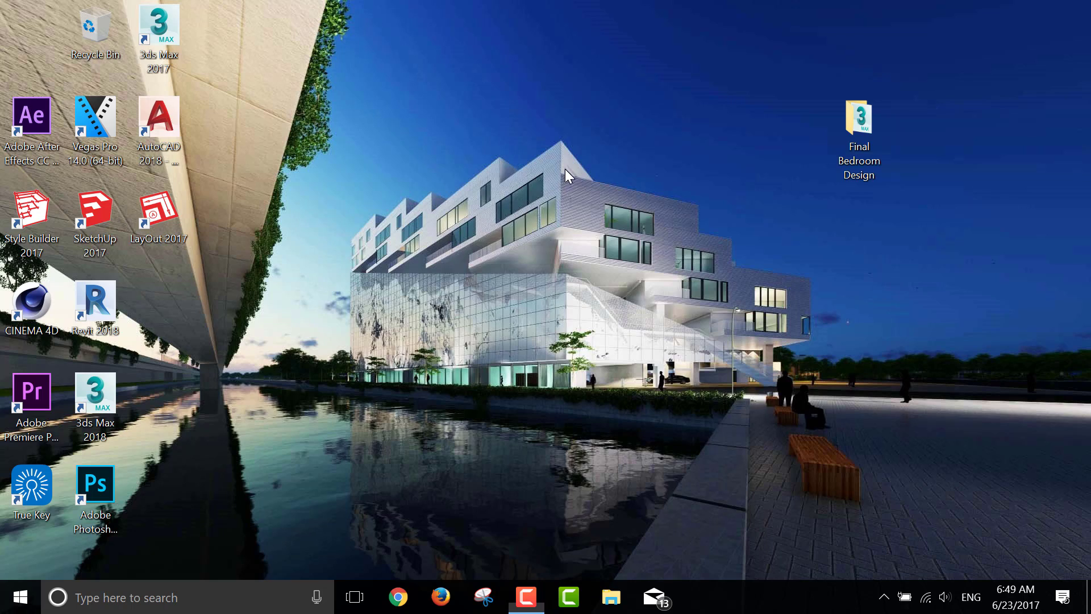
Step: Refresh the desktop and launch 3ds Max 2017 from its desktop shortcut
right_click(565, 169)
click(609, 244)
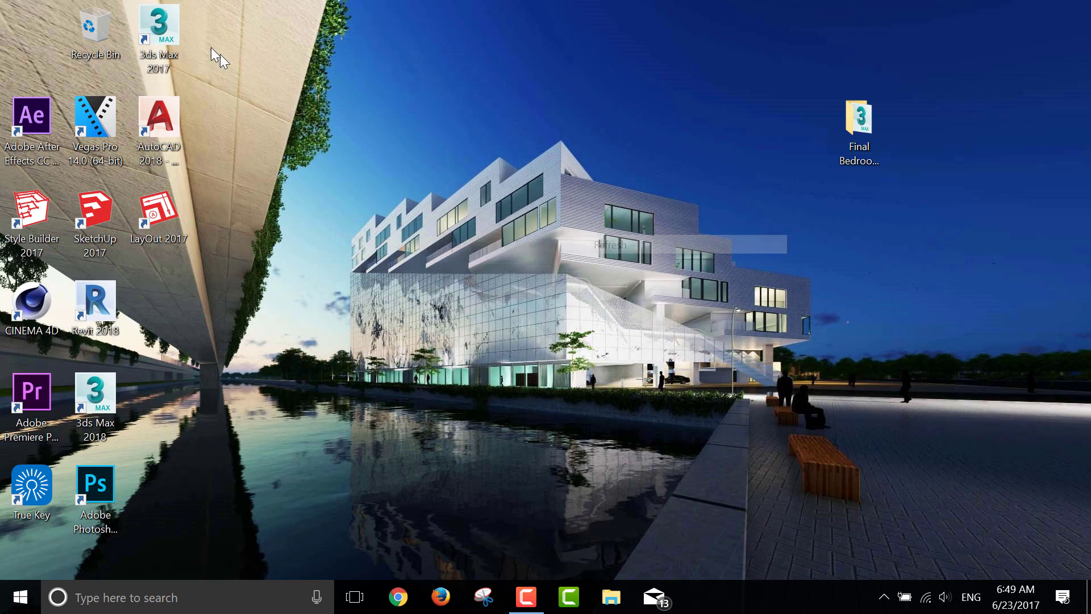
click(161, 23)
double_click(161, 22)
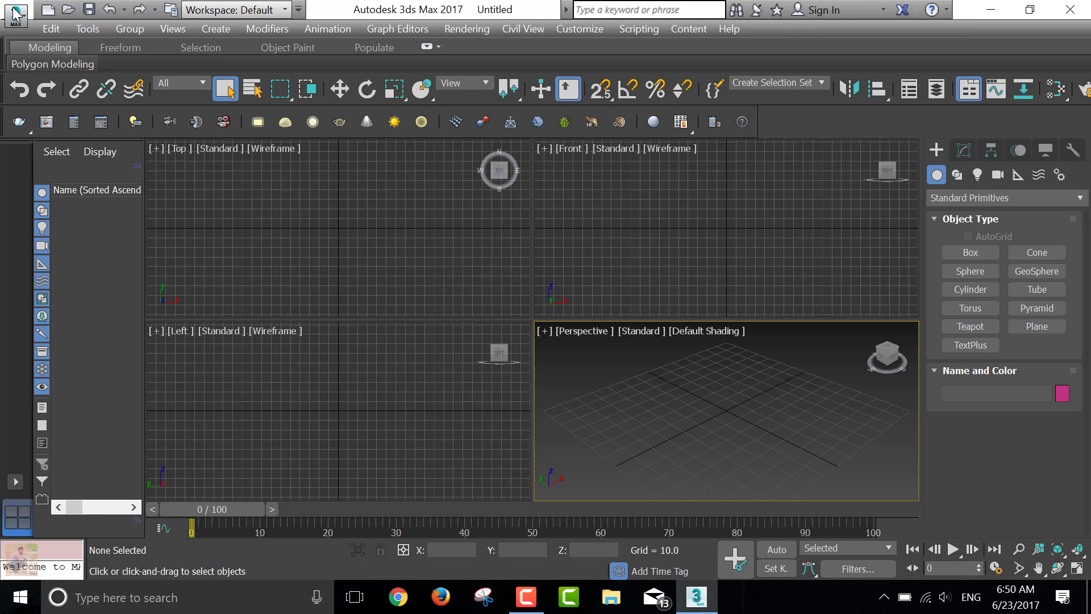
Step: Open Final Bedroom Design.max from the Desktop's Final Bedroom Design folder
click(16, 15)
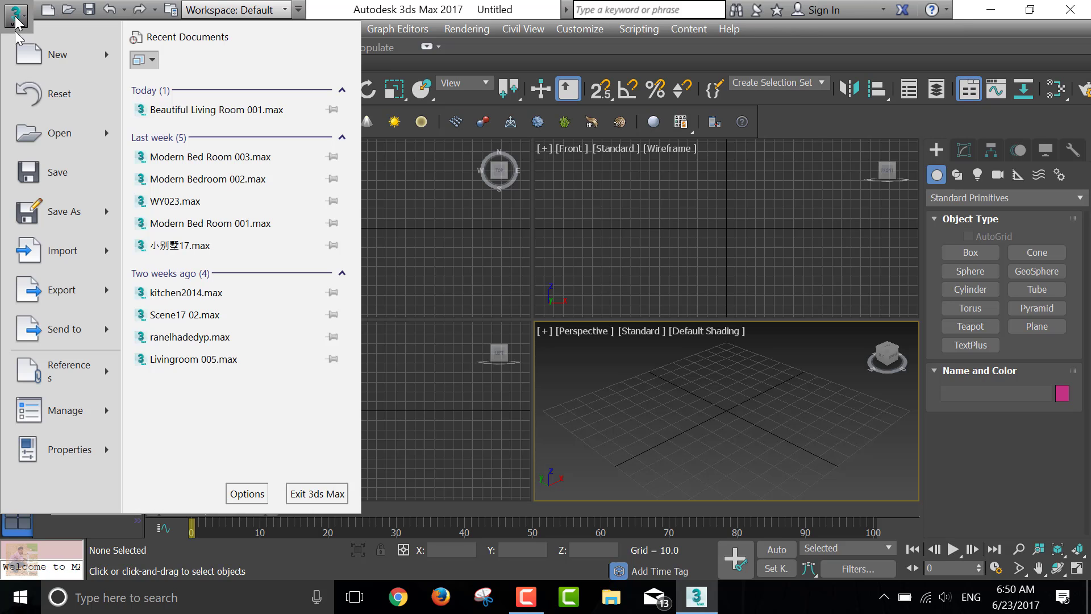
click(50, 132)
click(69, 164)
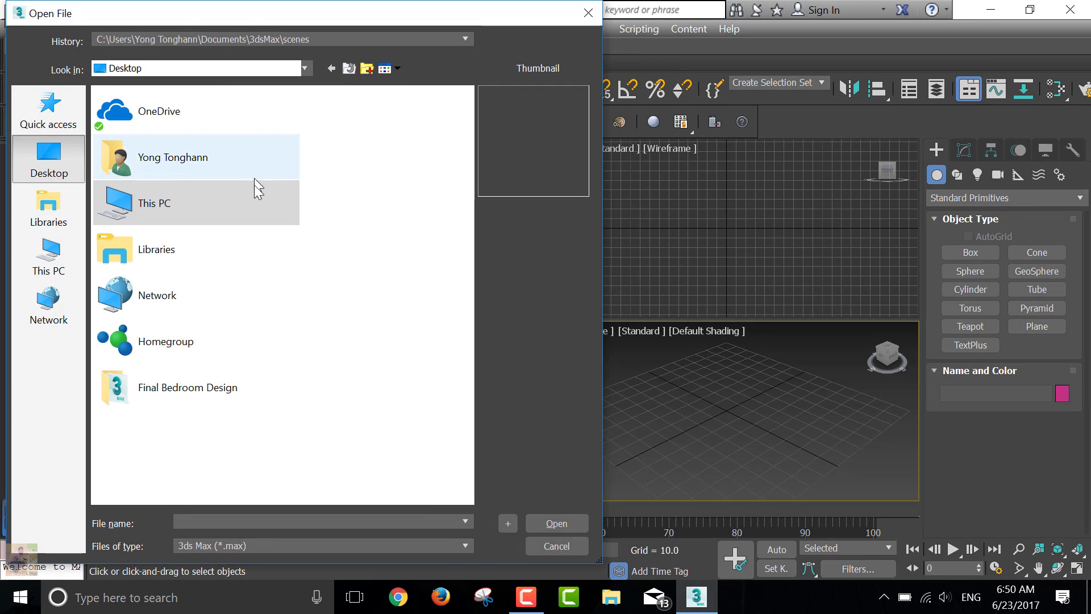
double_click(210, 379)
click(182, 134)
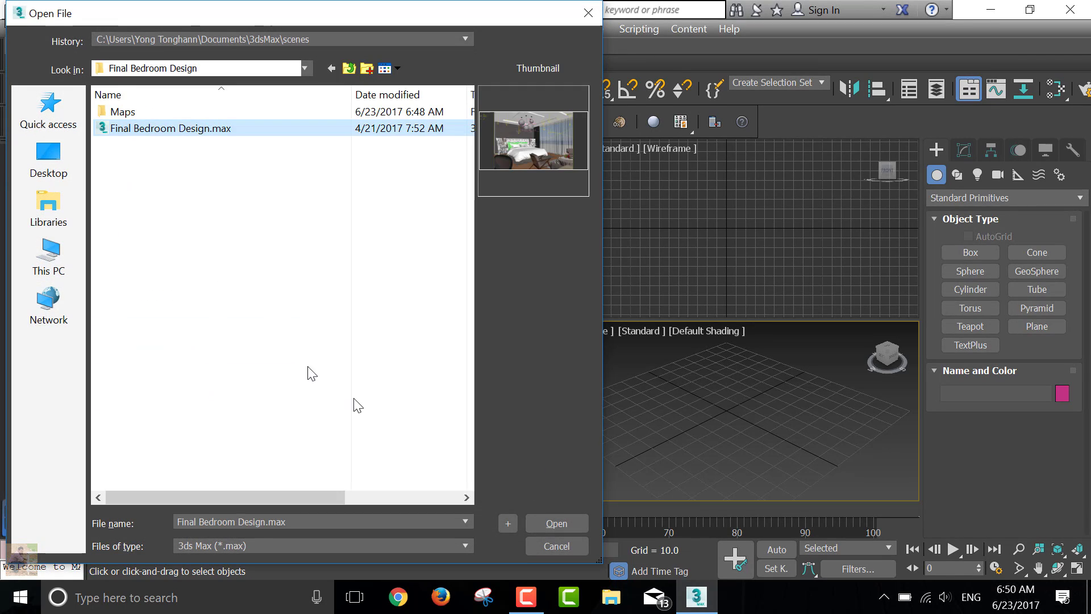
click(547, 527)
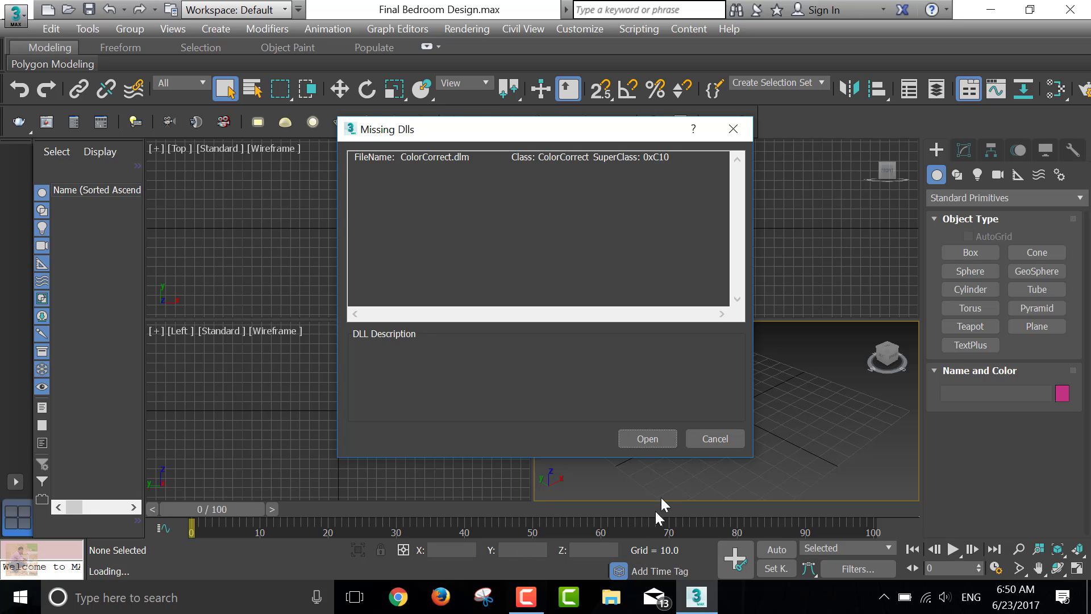
Step: Dismiss the missing-plugin notice, adopt the file's gamma/LUT settings and accept its units
click(655, 434)
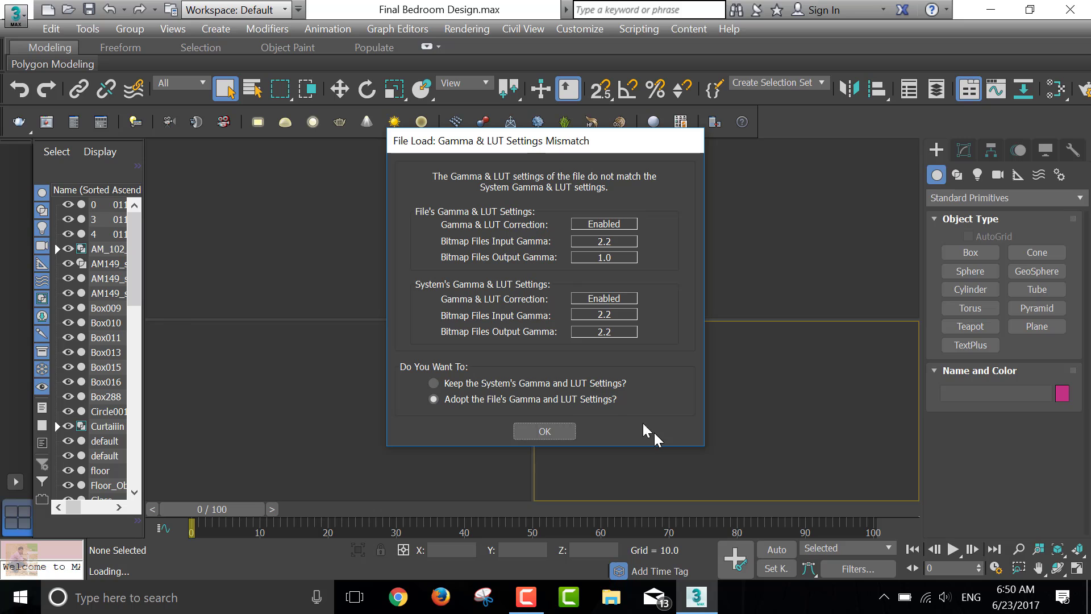
click(562, 432)
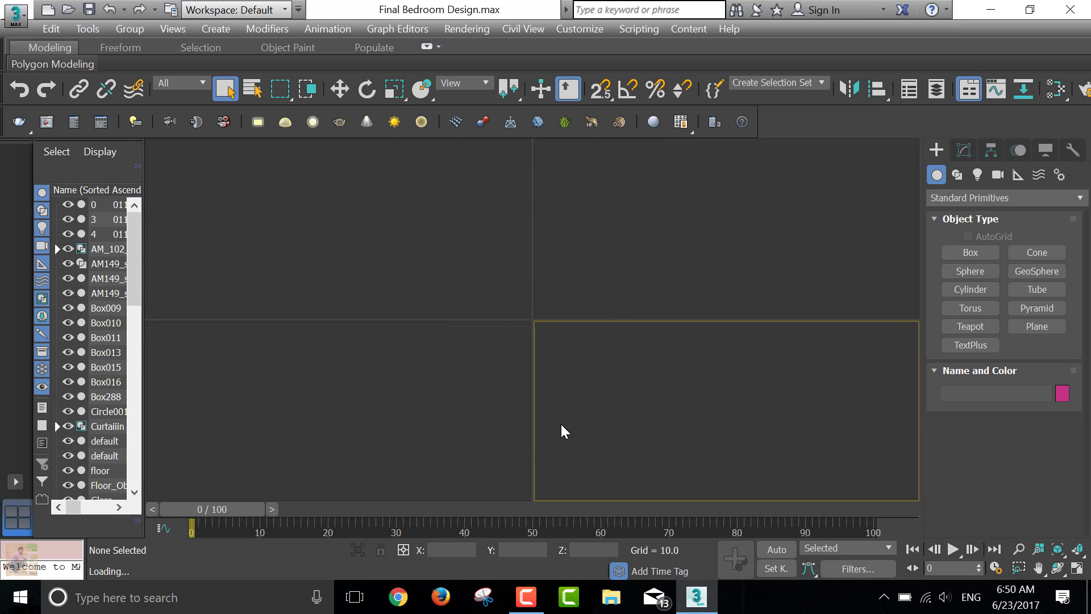
click(531, 380)
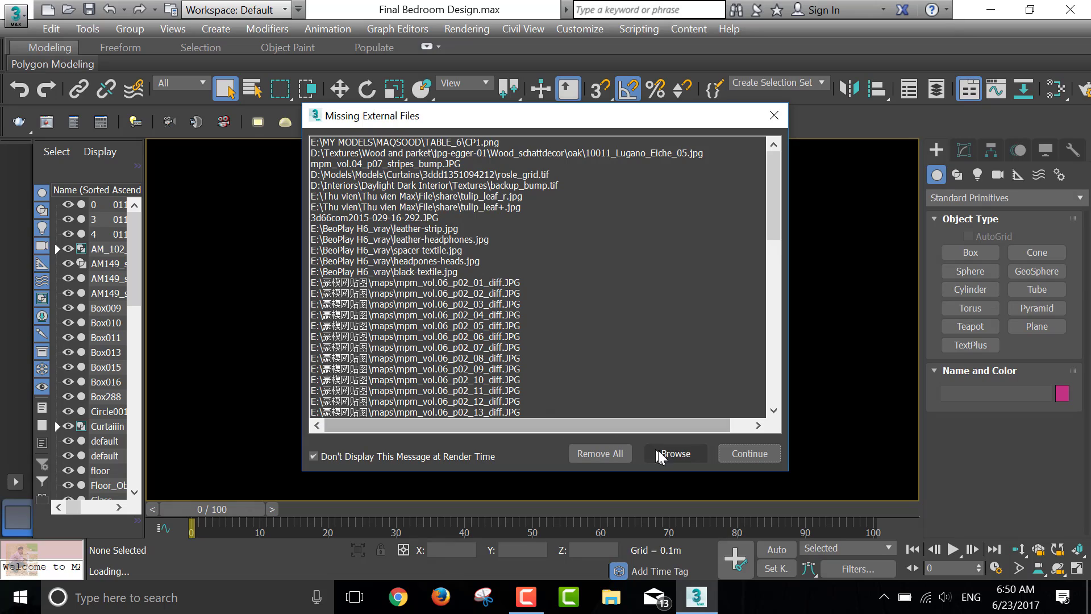
Step: Add Desktop\Final Bedroom Design\Maps as texture path, continue loading, dismiss the MassFX warning
click(659, 450)
click(711, 244)
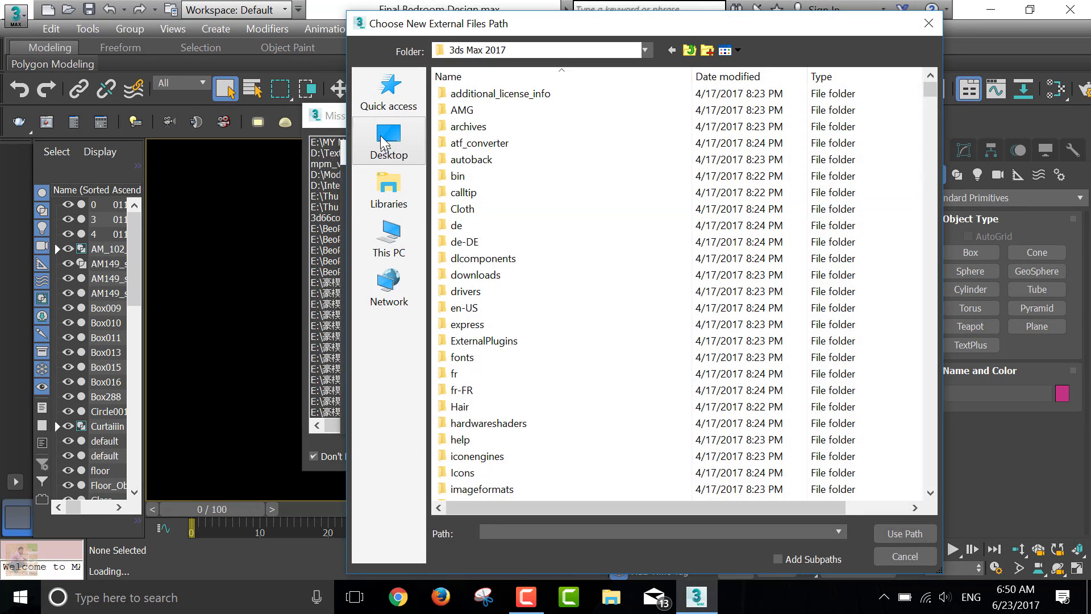
click(387, 139)
double_click(694, 373)
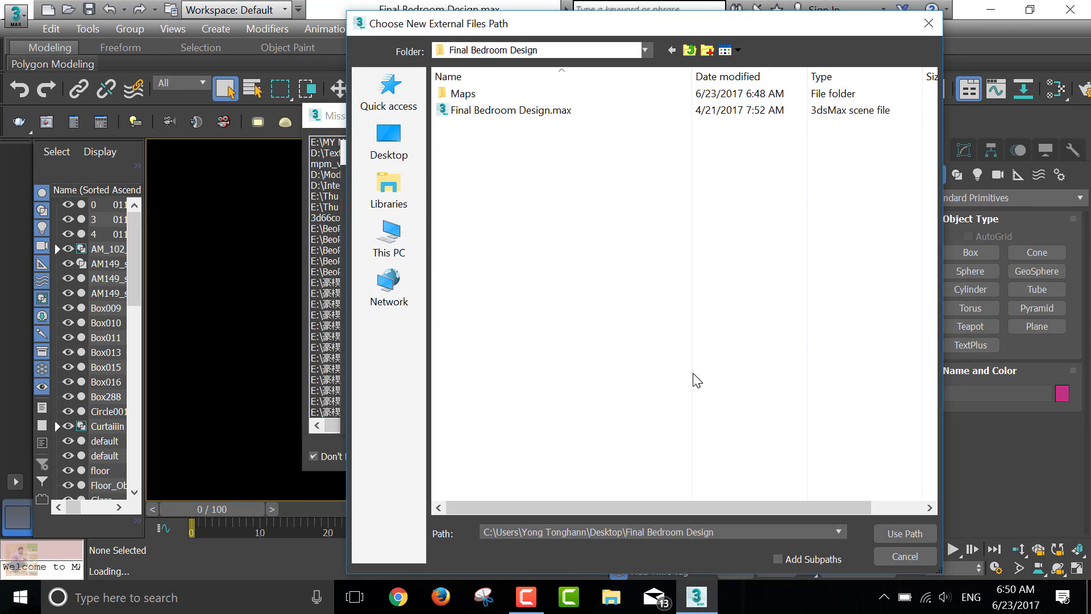
double_click(480, 94)
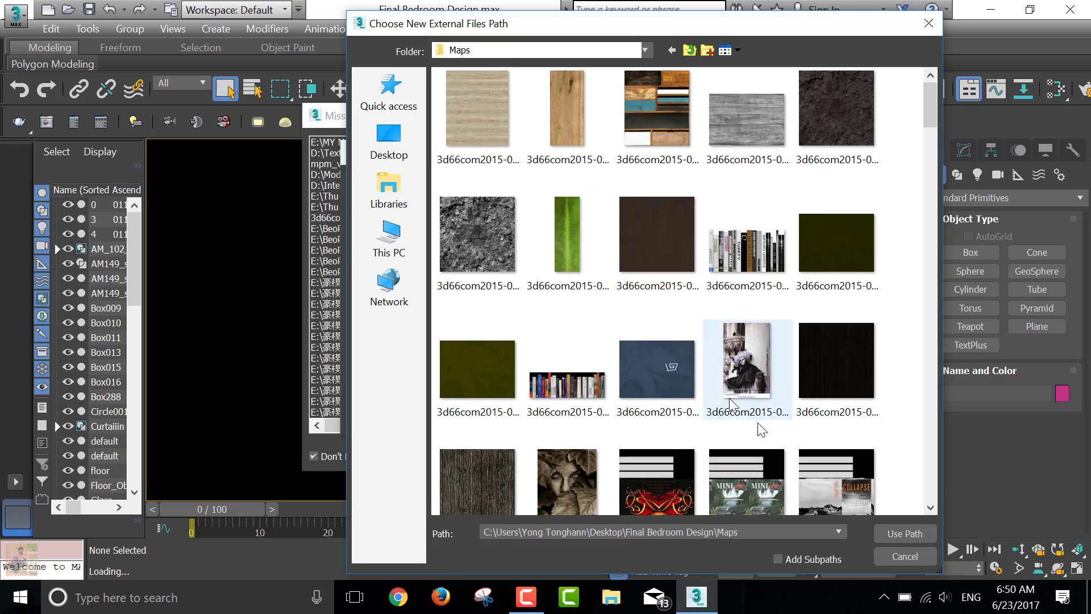
click(892, 529)
click(632, 418)
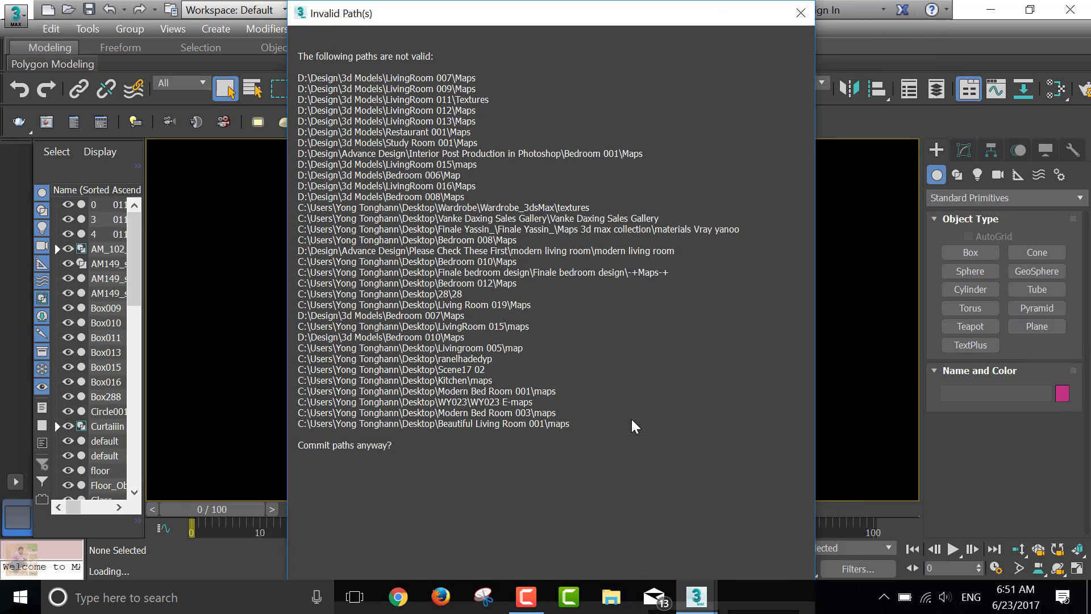
click(698, 524)
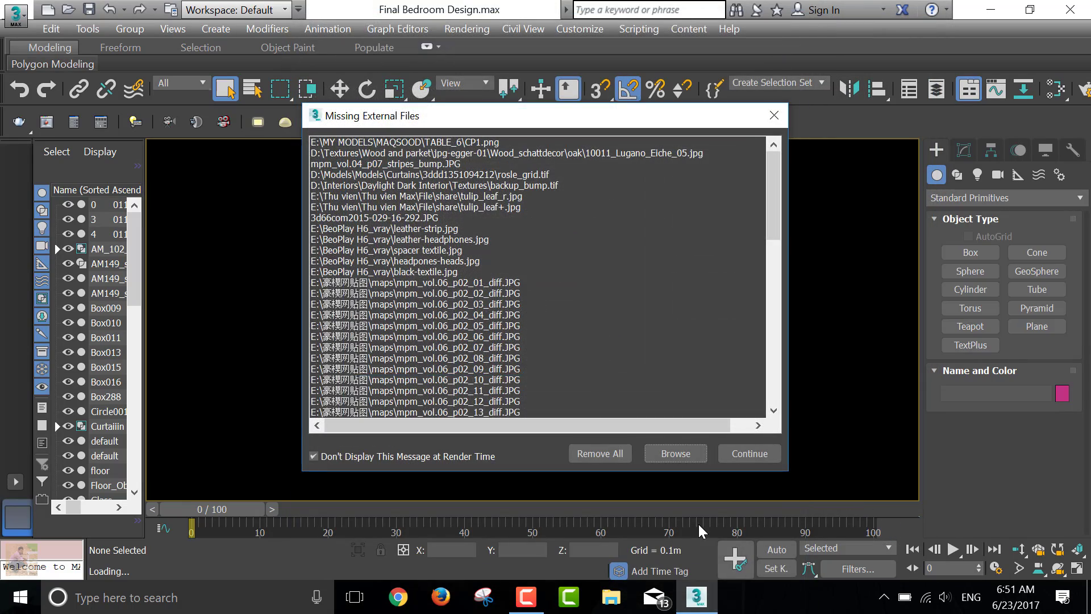
click(748, 454)
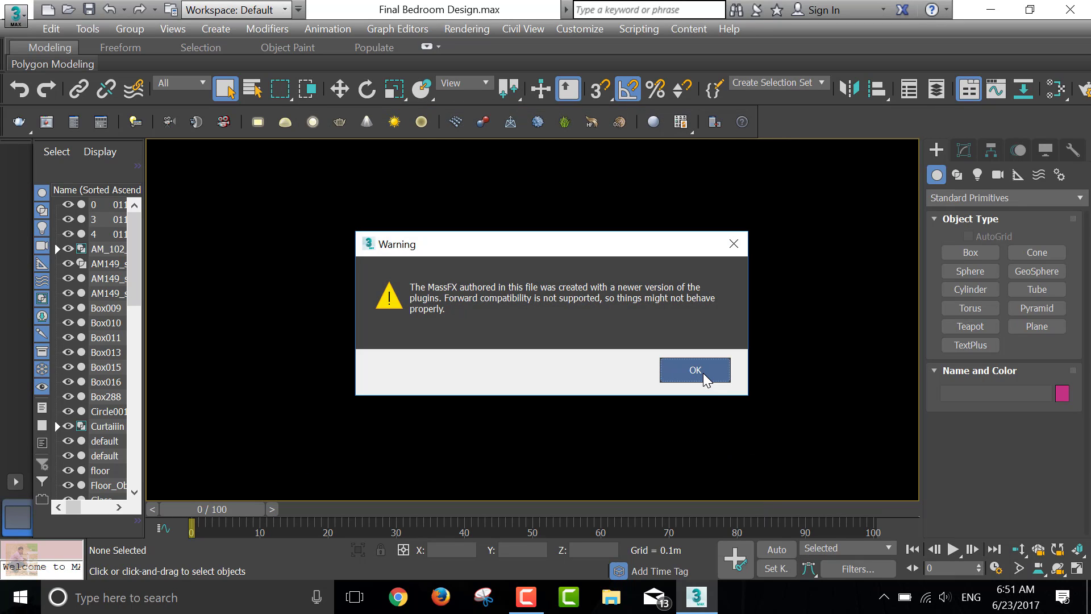
click(704, 372)
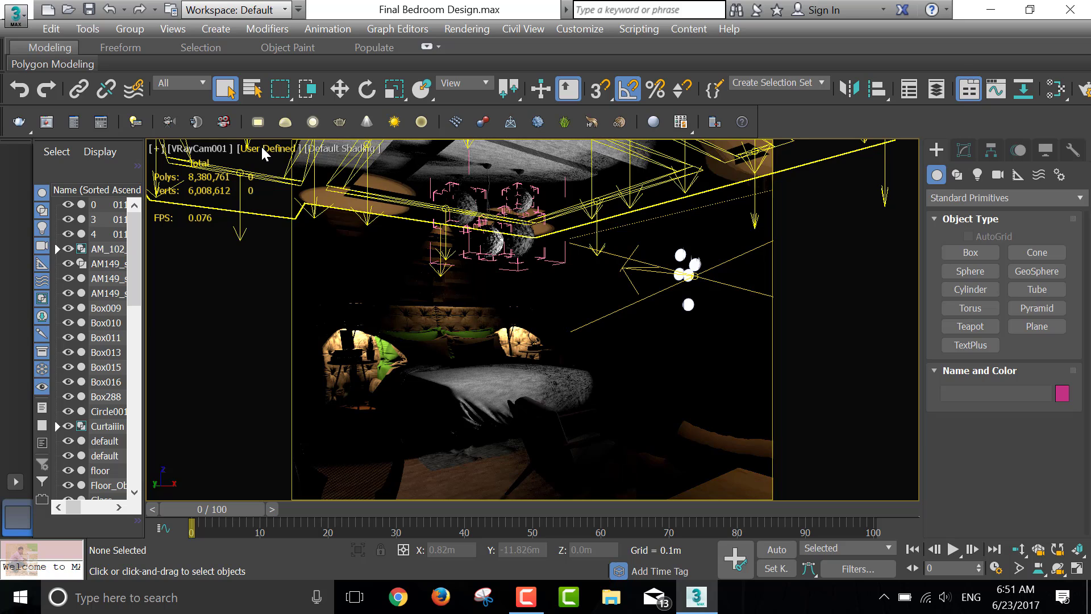
Step: Switch the camera viewport to Standard shading and bring up Render Setup
click(262, 150)
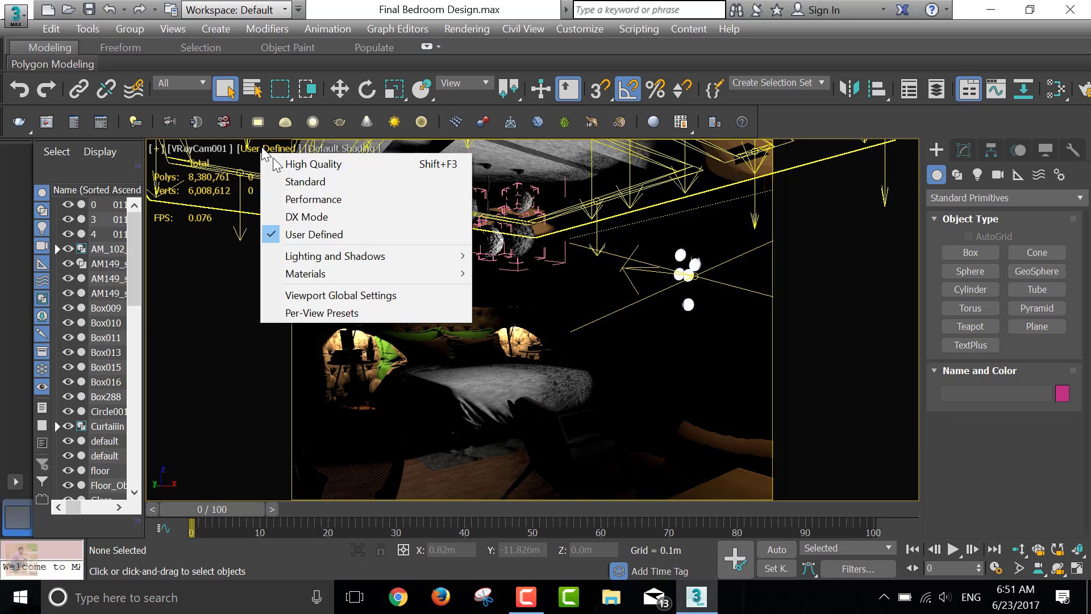
click(315, 183)
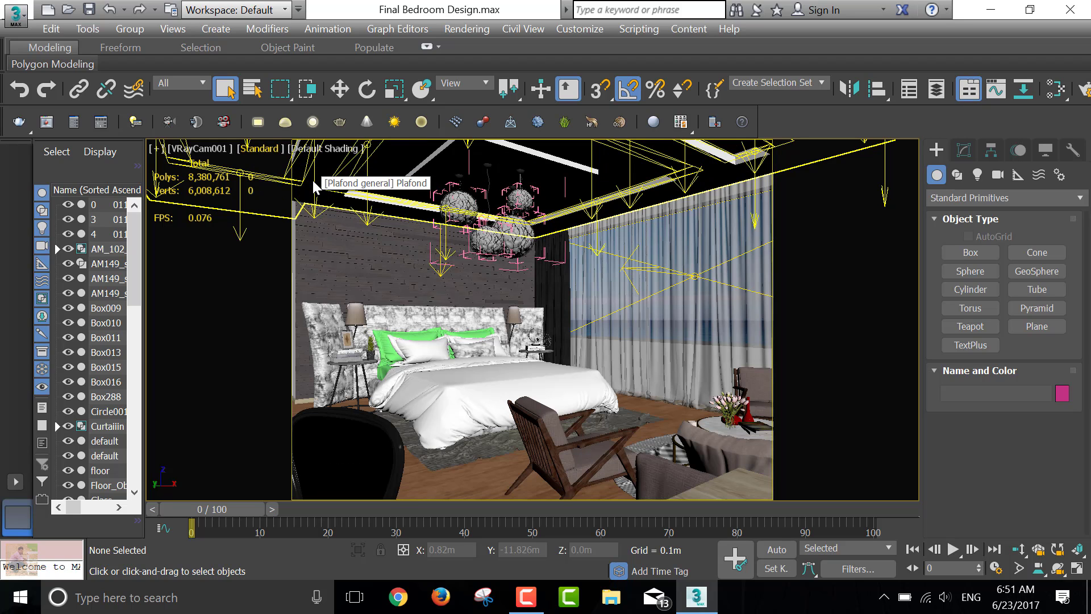
click(472, 29)
click(489, 106)
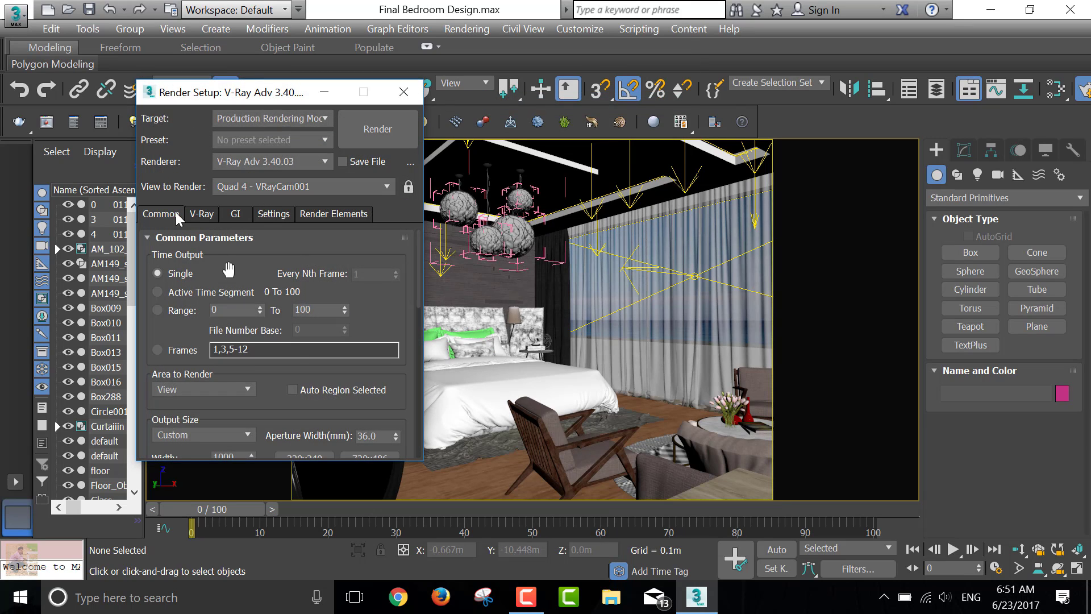
Step: Set the render output size preset to HDTV (video), 1920x1080
scroll(292, 373, down, 1)
scroll(297, 380, down, 3)
scroll(298, 380, down, 4)
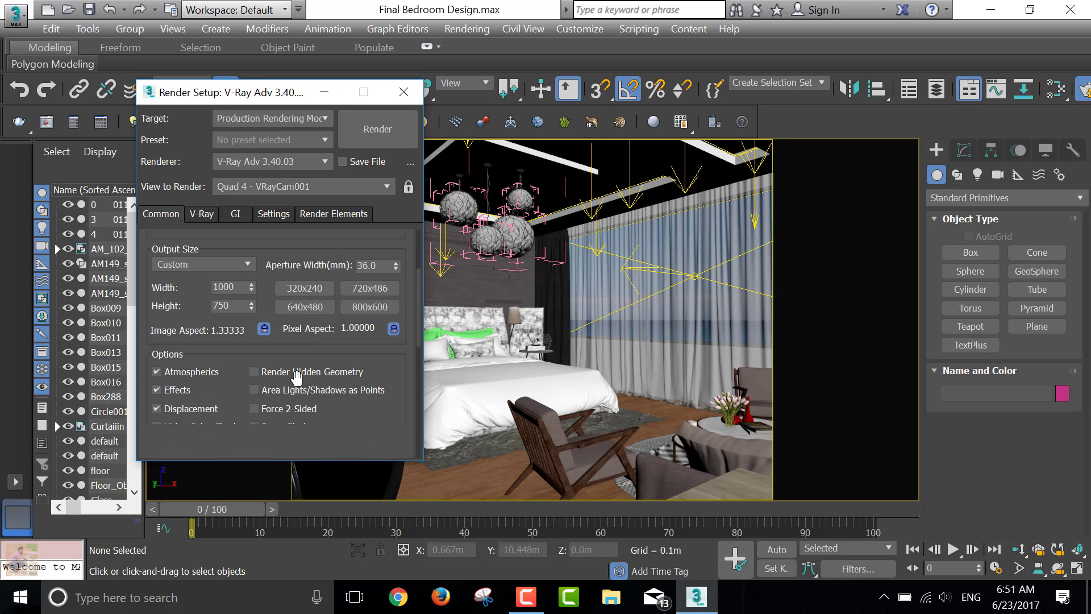
scroll(298, 379, down, 1)
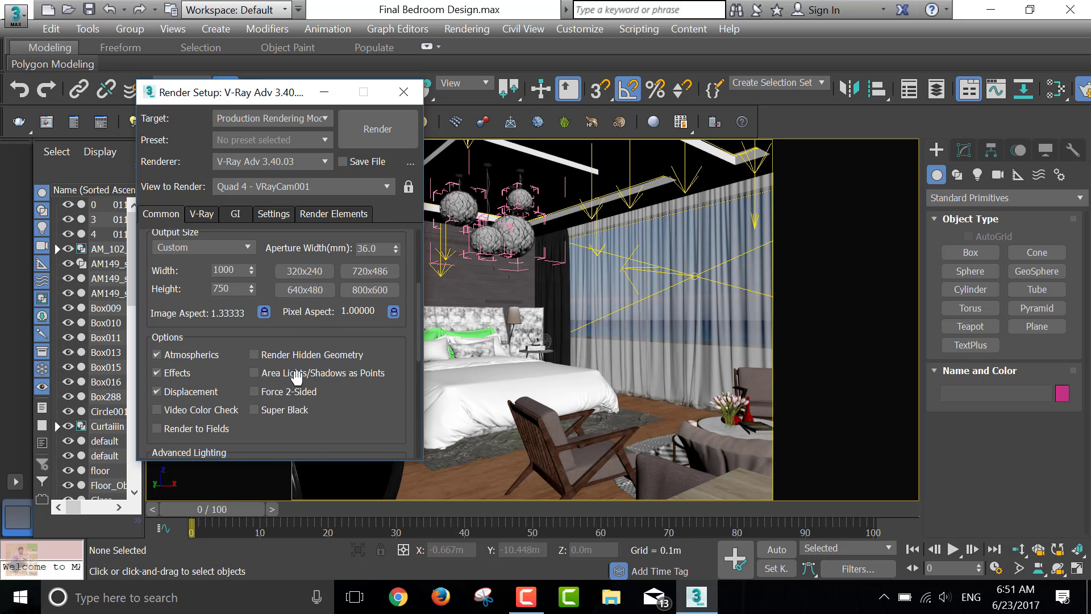
click(225, 250)
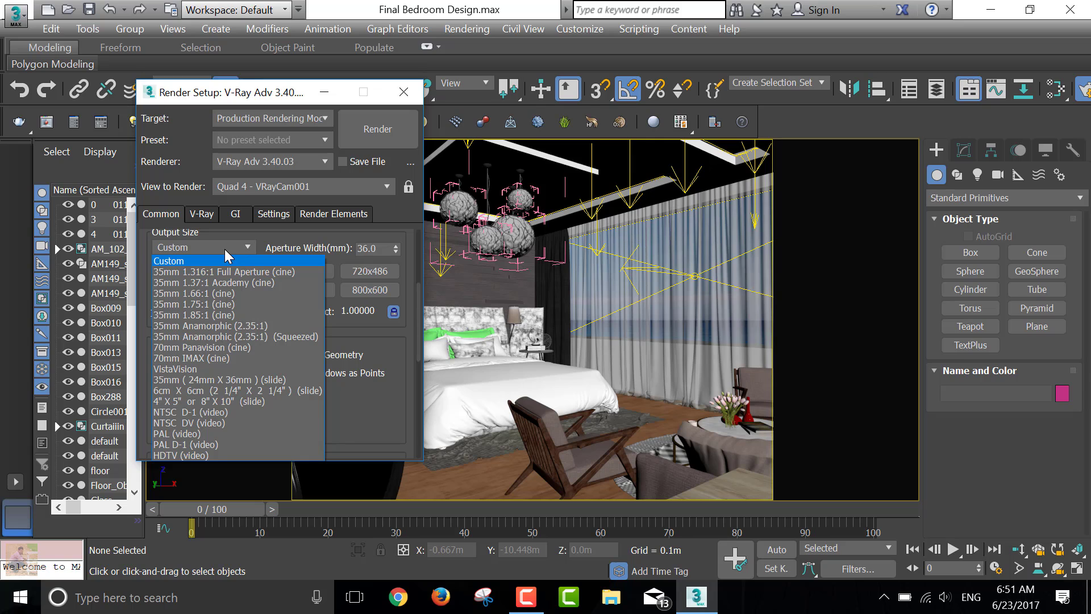
click(216, 454)
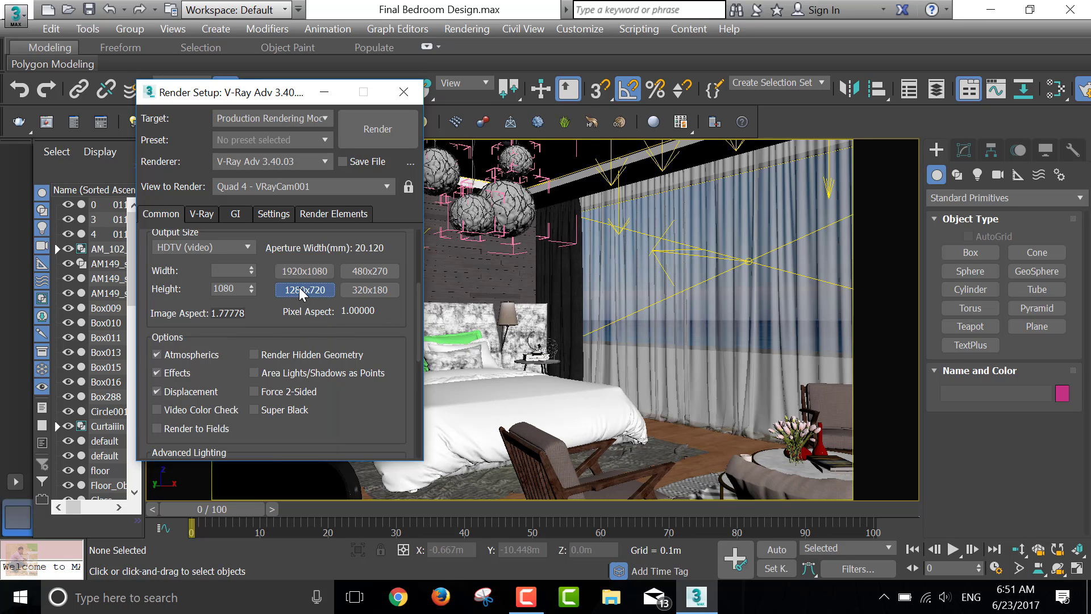
Step: Start choosing a save file for the render under Render Output
scroll(234, 391, down, 2)
scroll(203, 380, down, 2)
scroll(203, 380, down, 1)
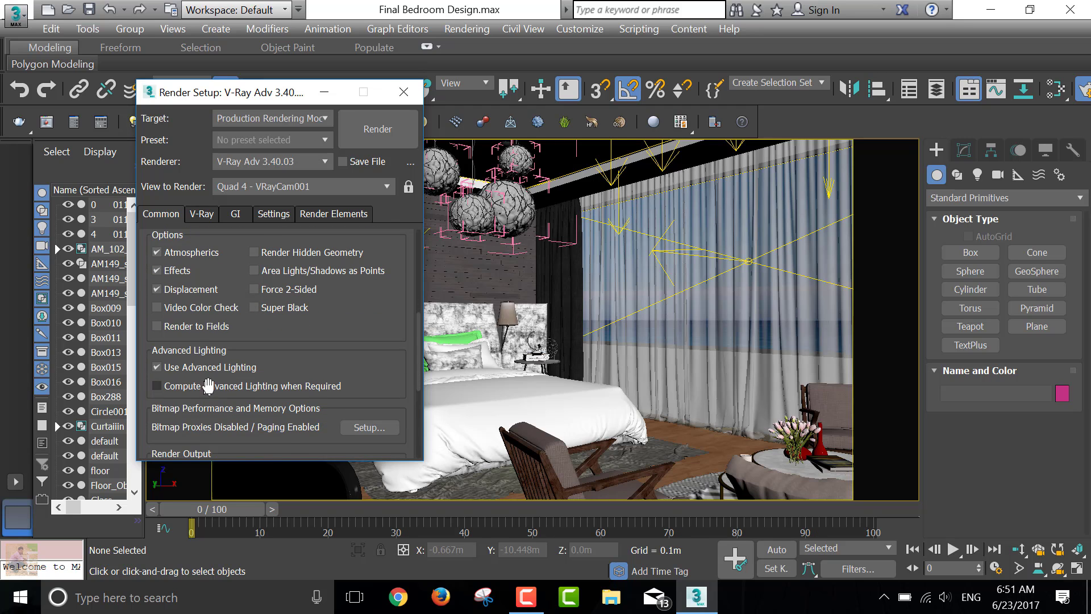
scroll(211, 387, down, 2)
scroll(250, 404, down, 1)
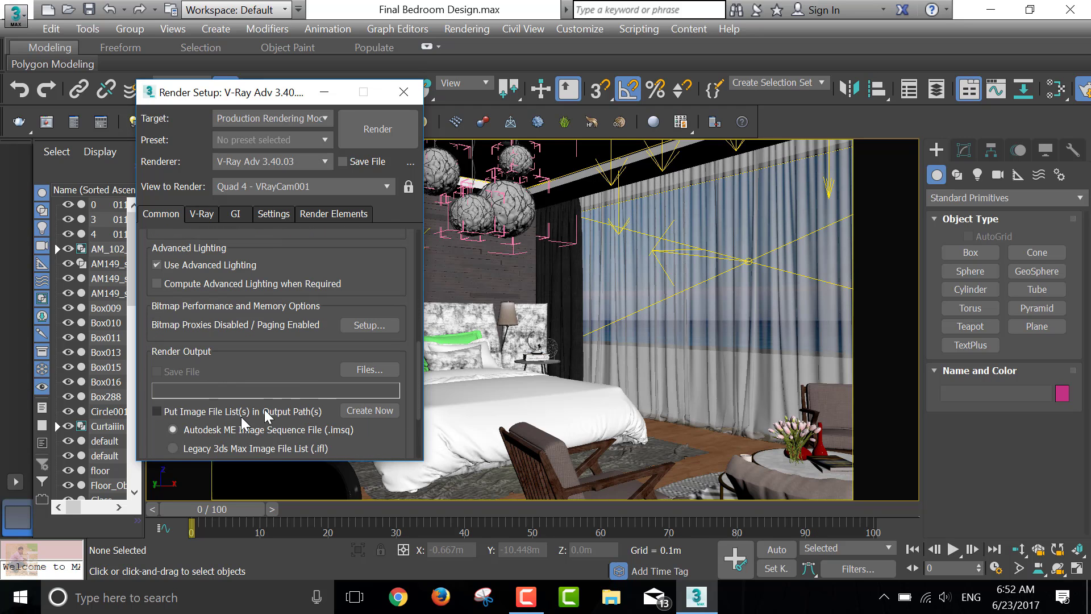
click(359, 366)
Step: Name the Desktop output file 'Final Bedroom Design Render' by copying the folder name
click(210, 165)
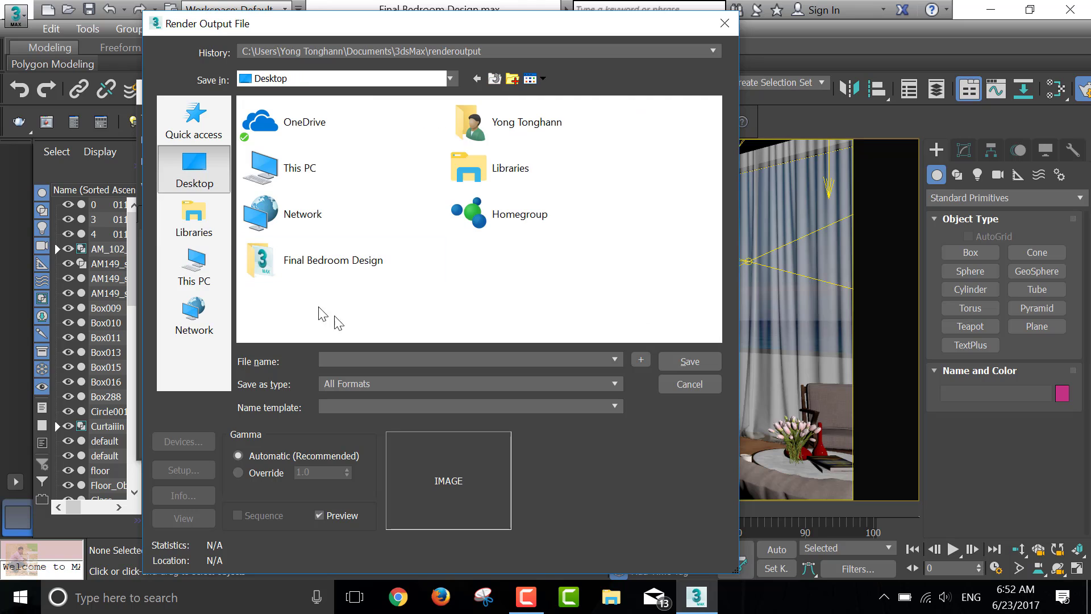
click(332, 264)
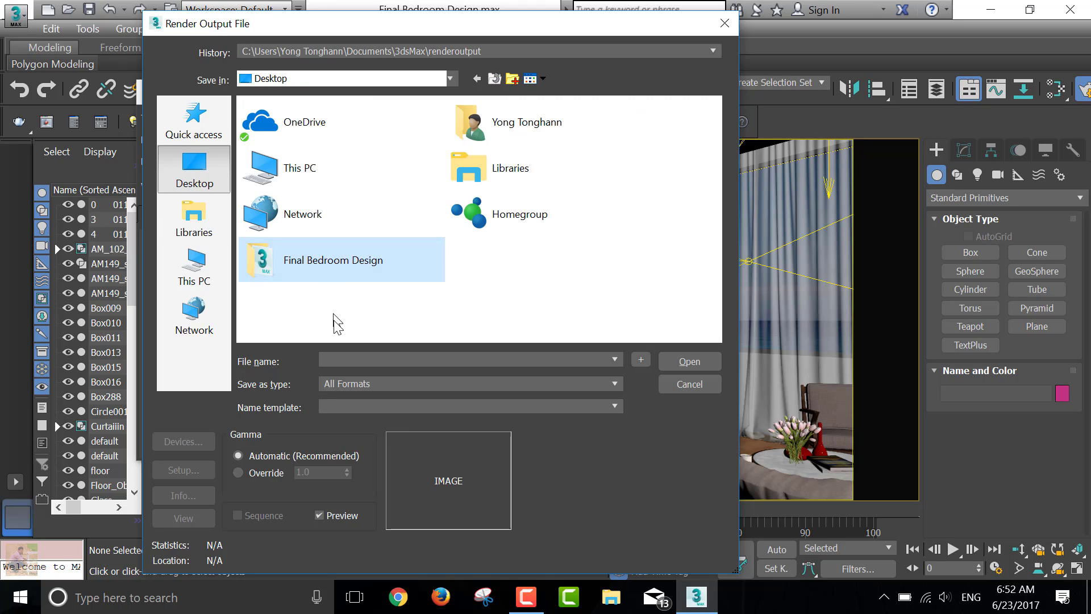
click(313, 260)
right_click(312, 261)
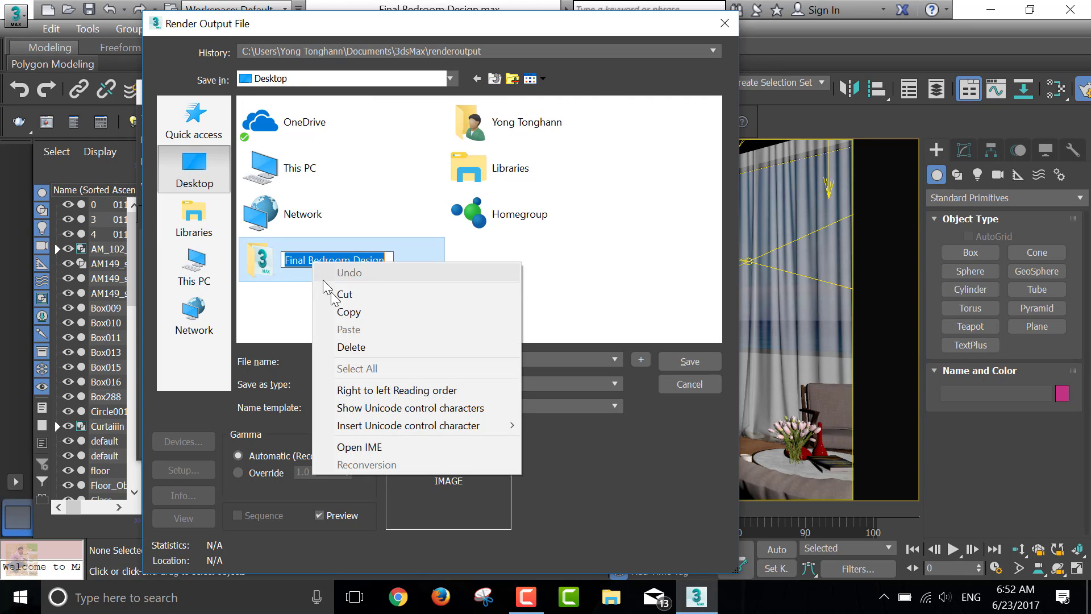
click(347, 312)
right_click(343, 360)
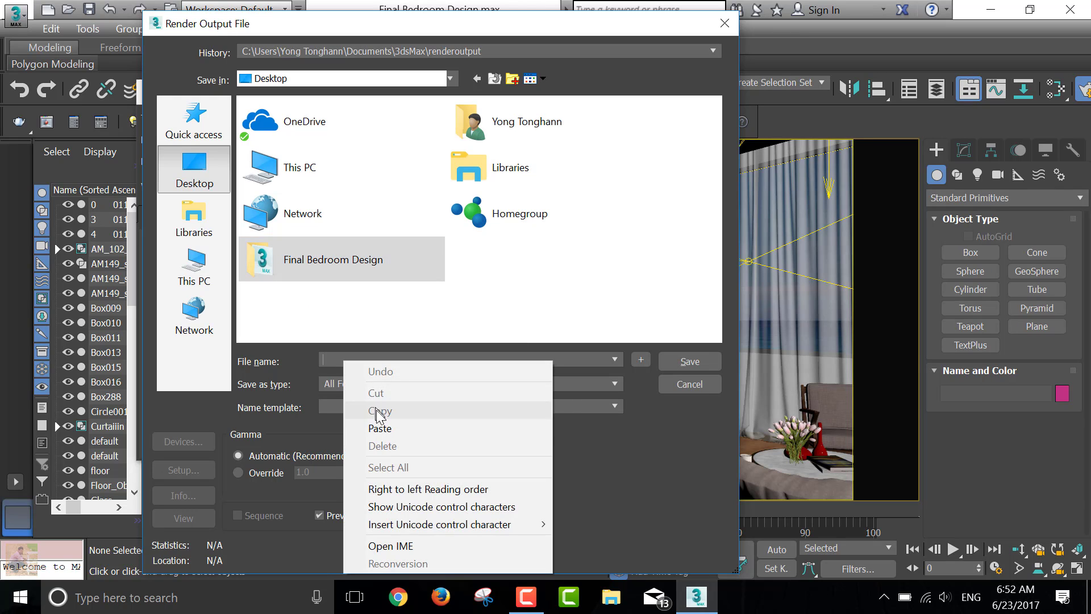
click(388, 426)
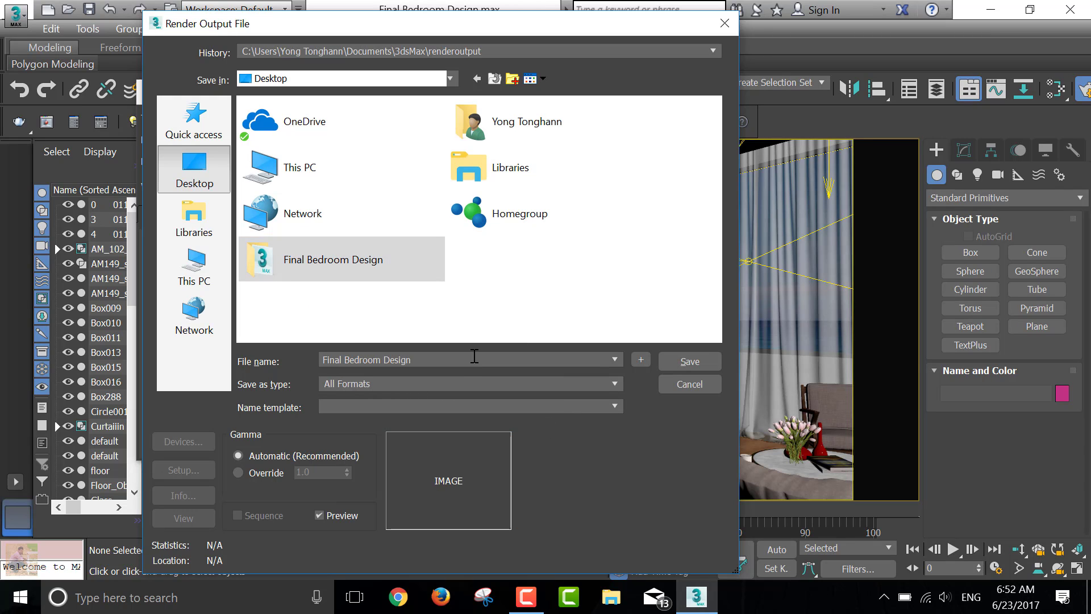
text( Render)
Step: Save it as PNG, accept the PNG options, and move Render Setup aside
click(510, 378)
click(415, 249)
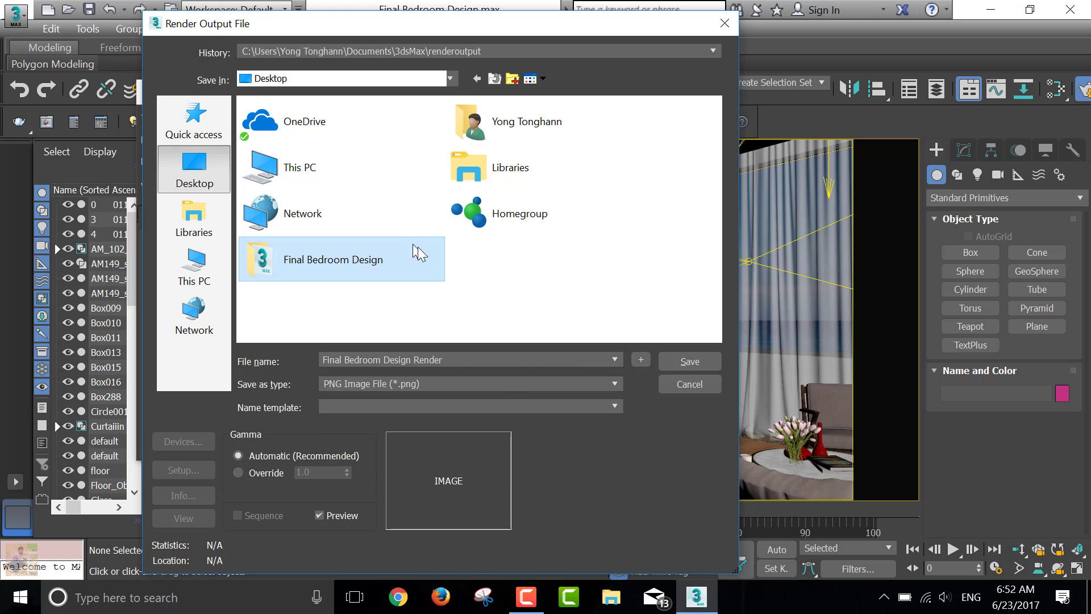
click(697, 360)
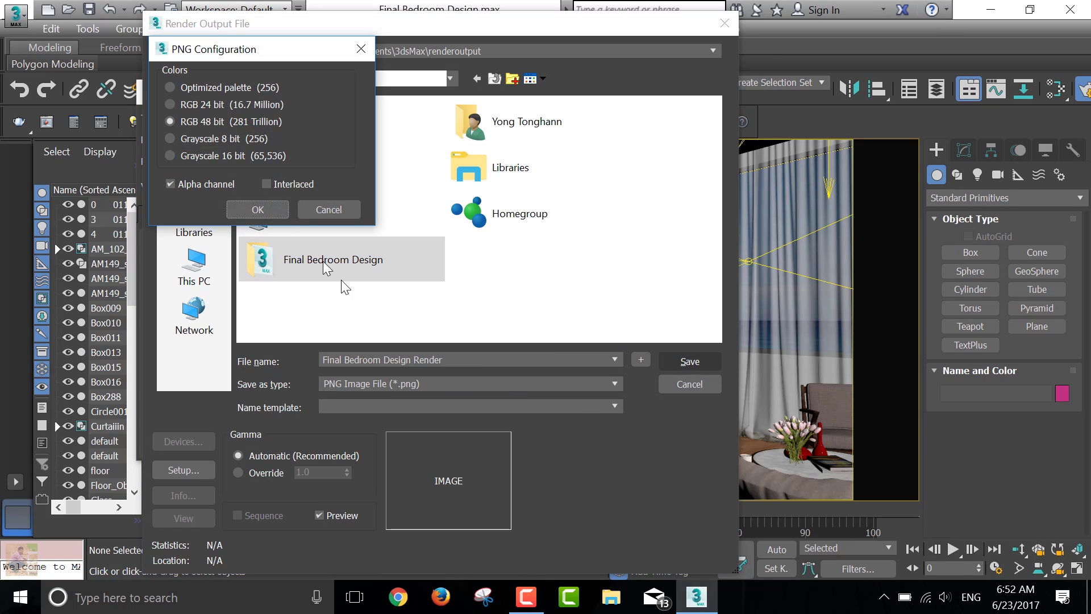
click(267, 208)
scroll(360, 394, down, 1)
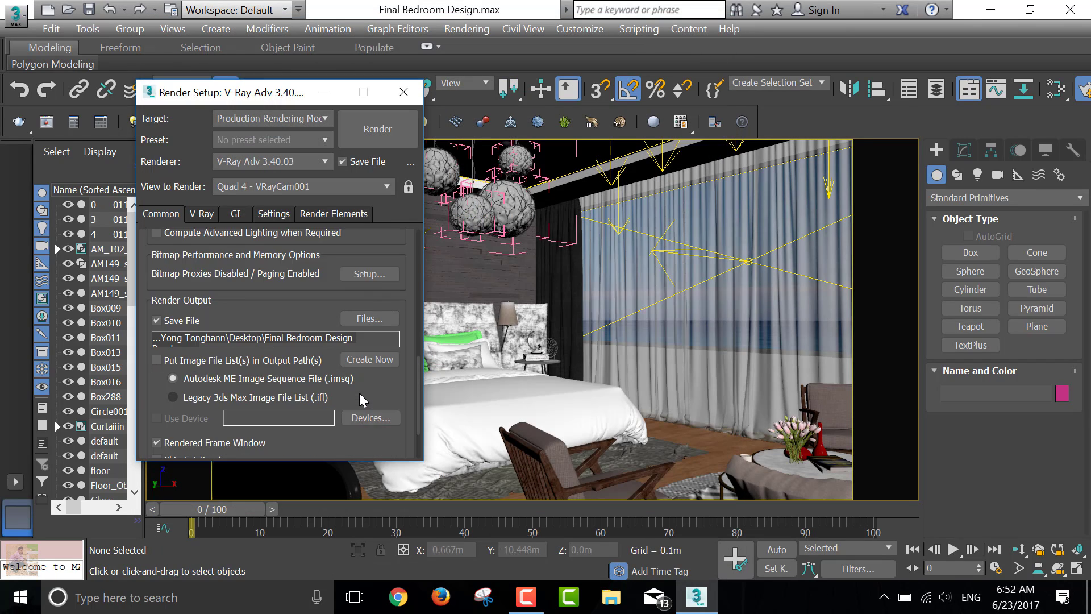
scroll(360, 394, down, 3)
click(237, 452)
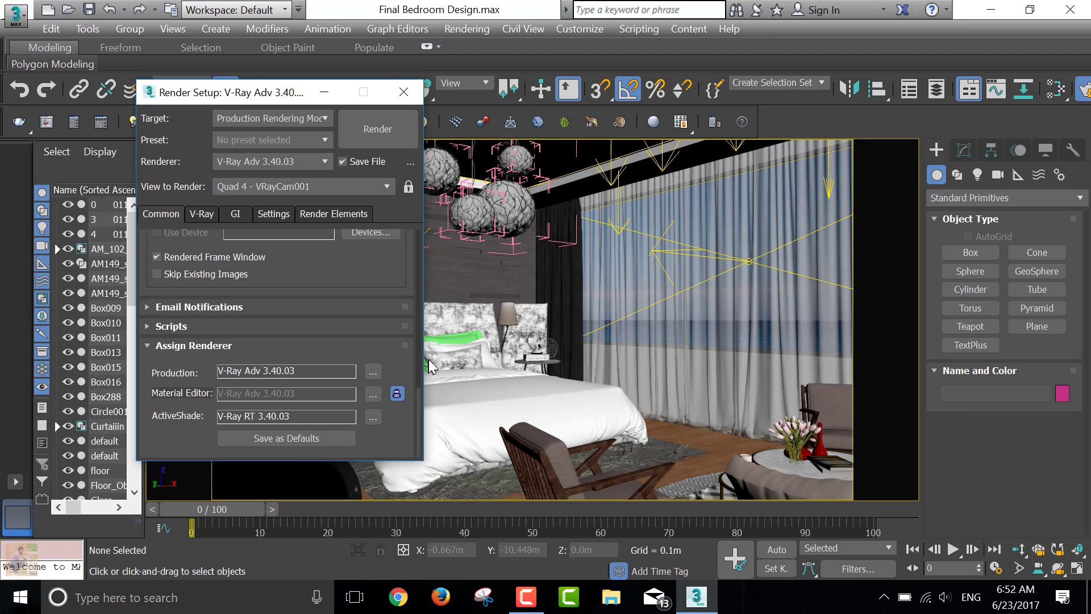
drag(417, 369, 421, 236)
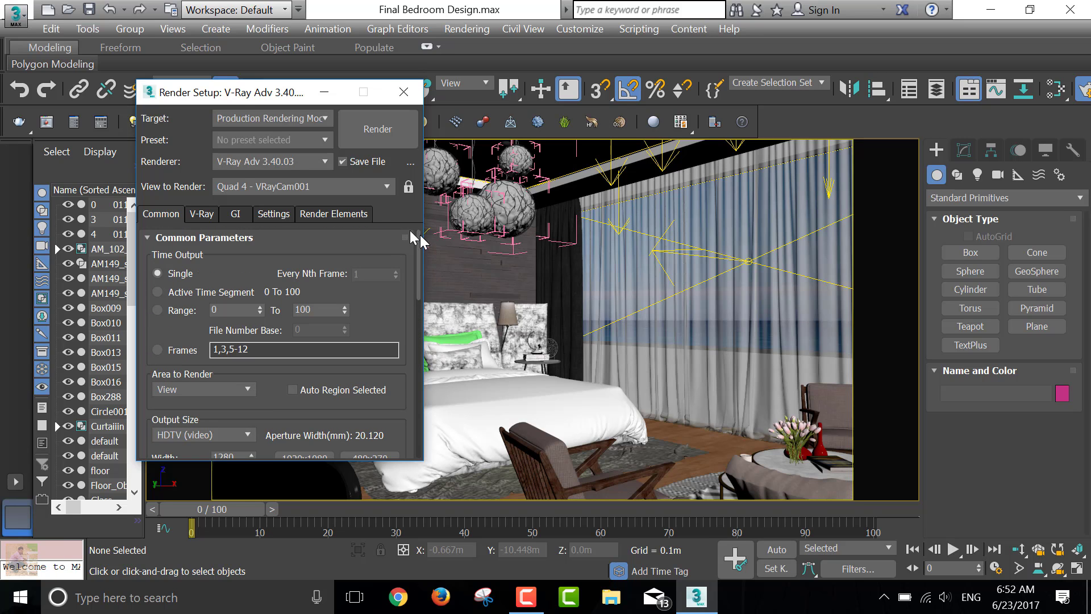
mouse_move(246, 102)
mouse_down()
mouse_move(4, 292)
mouse_move(5, 350)
mouse_up()
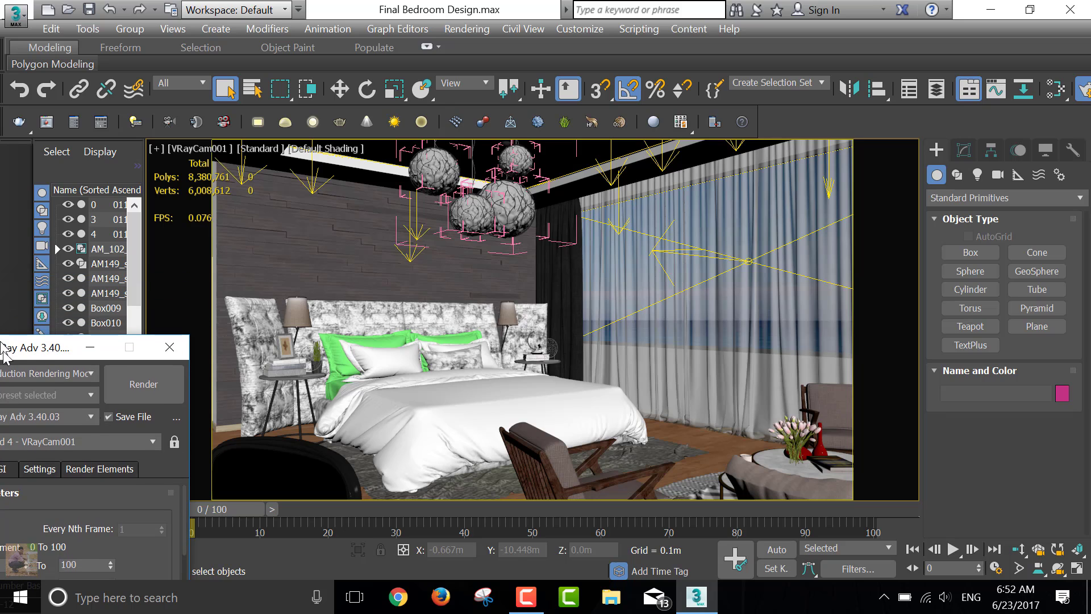
Step: Orbit VRayCam001 and widen its field of view to include the chairs and round table
click(1039, 553)
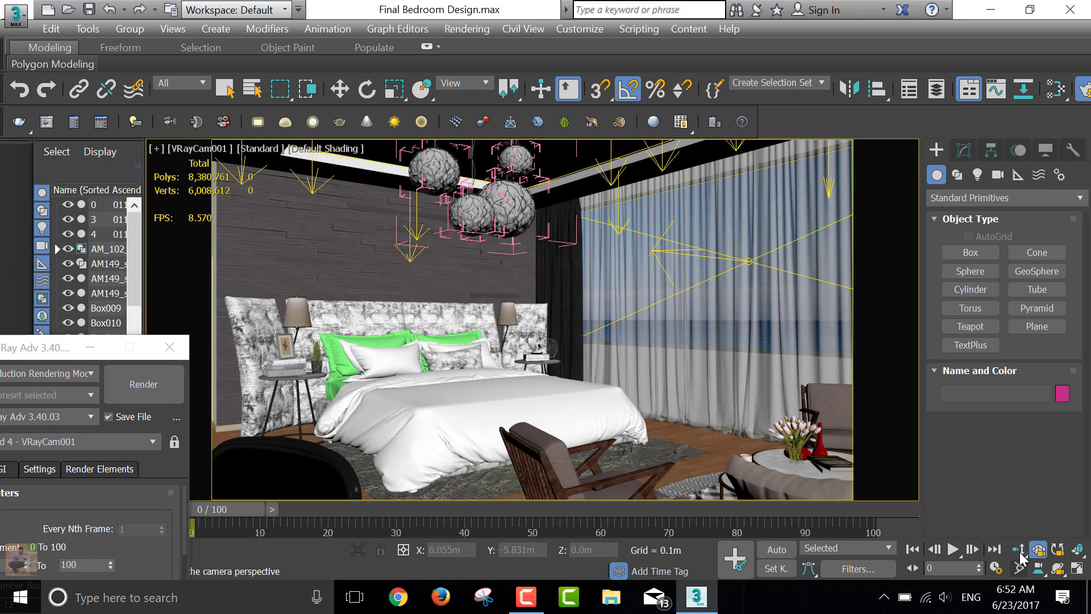
drag(652, 361, 654, 368)
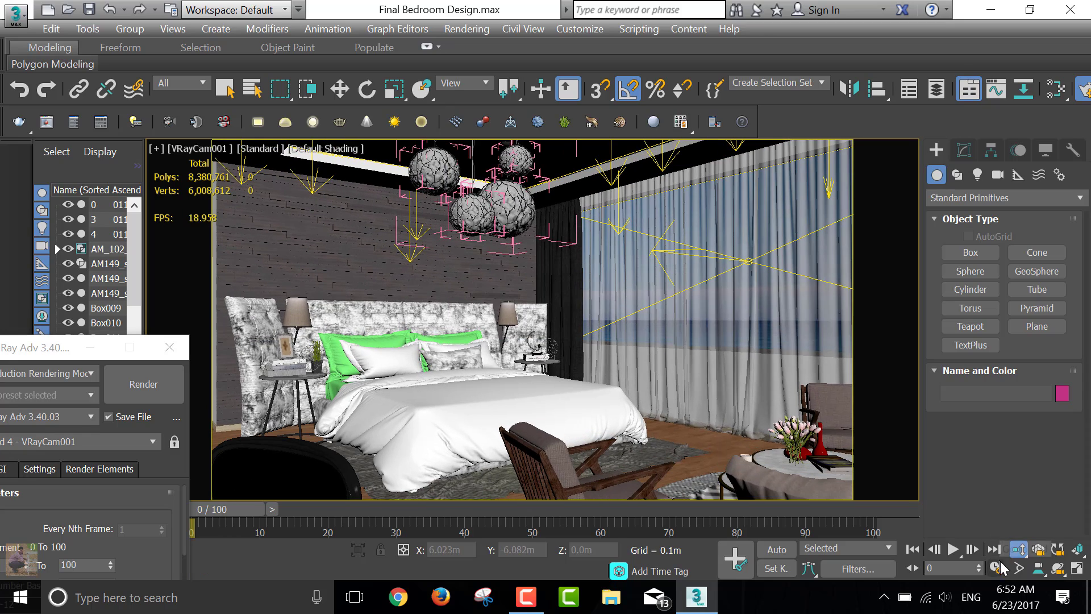
click(1018, 569)
drag(614, 392, 617, 397)
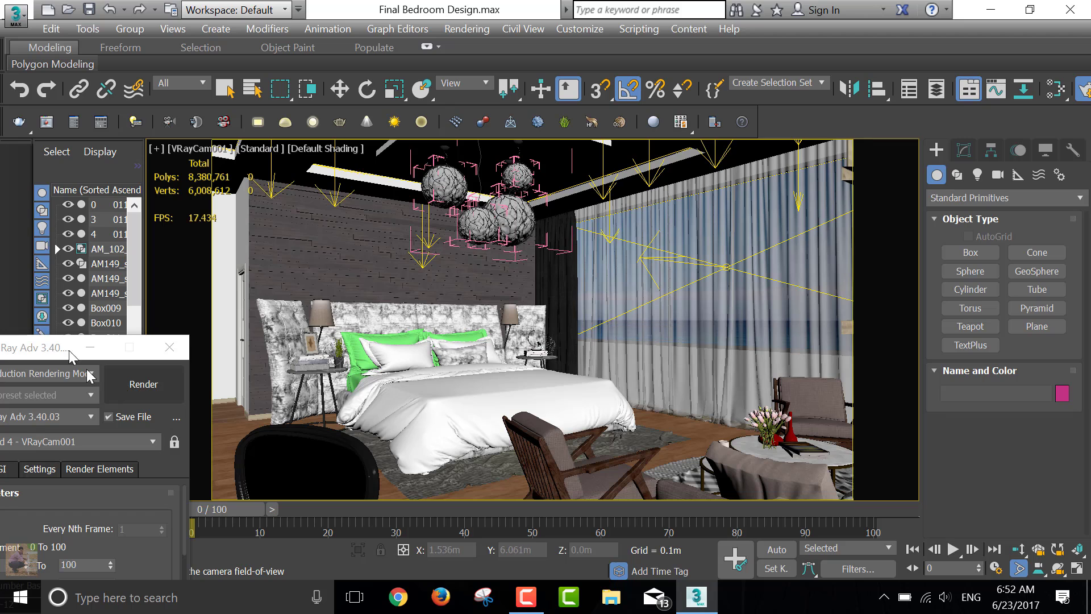
drag(55, 348, 352, 138)
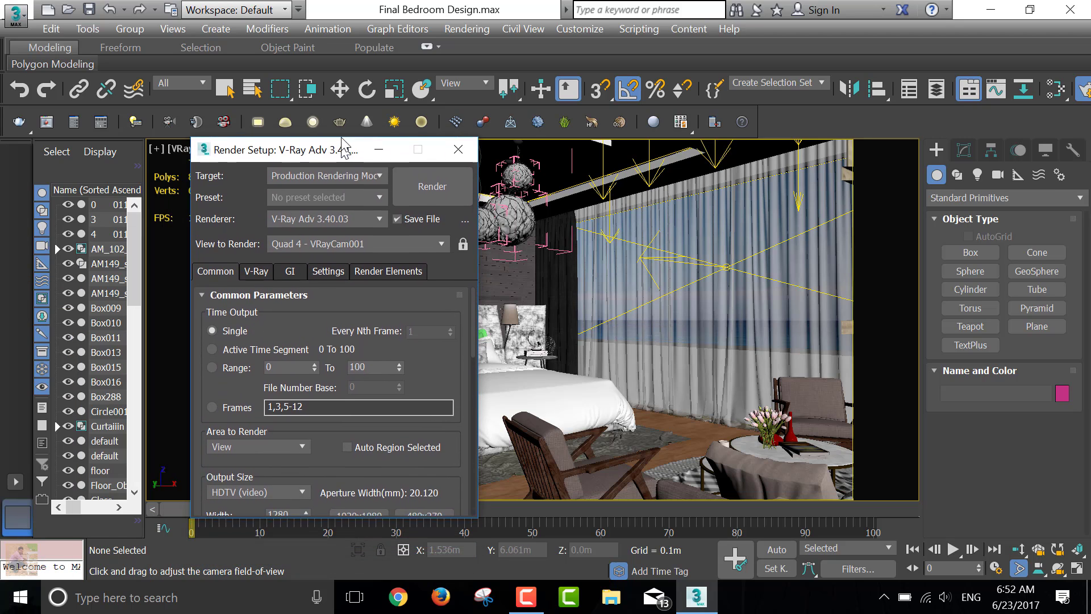
Step: Turn on Lock noise pattern in the V-Ray Global DMC settings
click(254, 261)
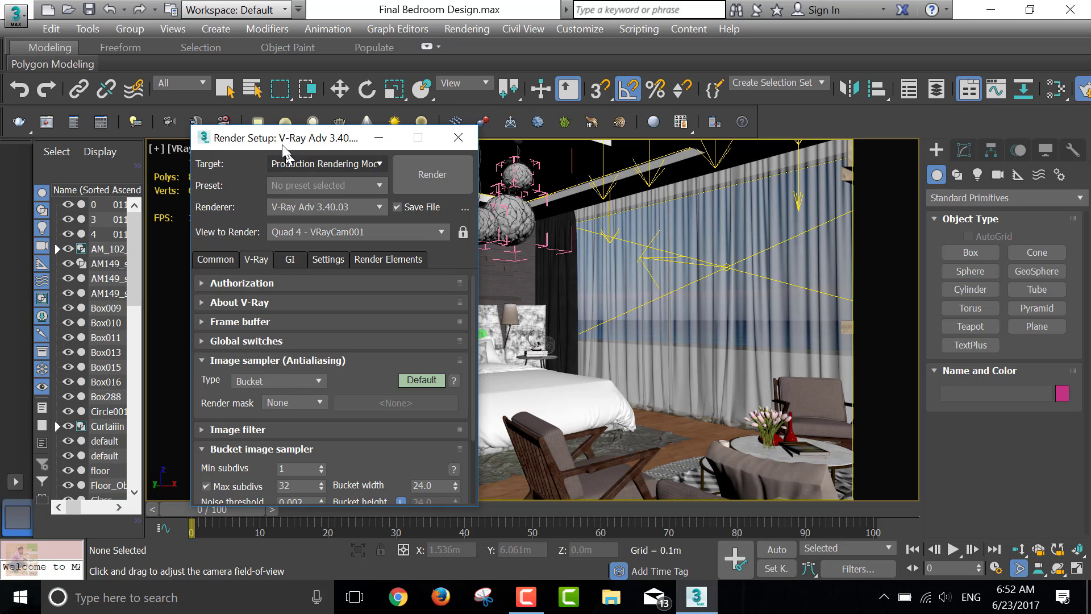
drag(280, 139, 281, 70)
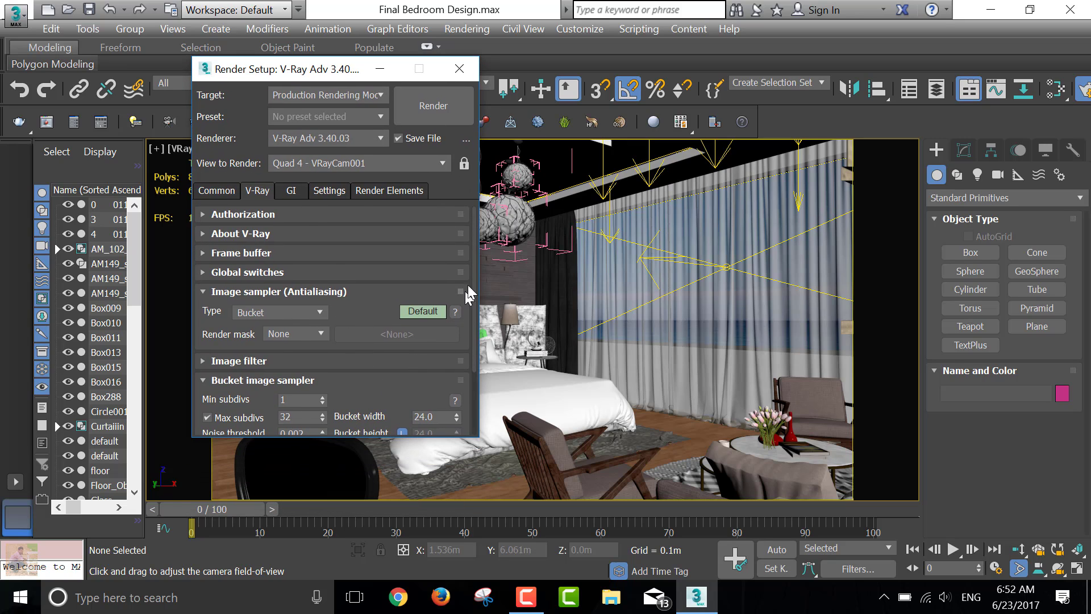
scroll(471, 293, down, 3)
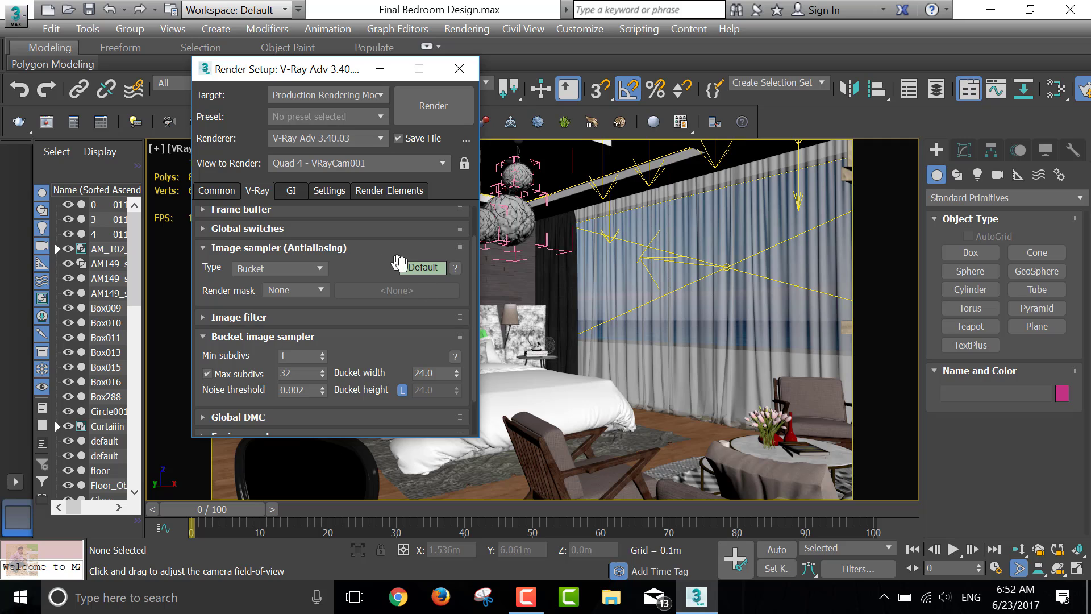
click(408, 266)
scroll(407, 319, down, 5)
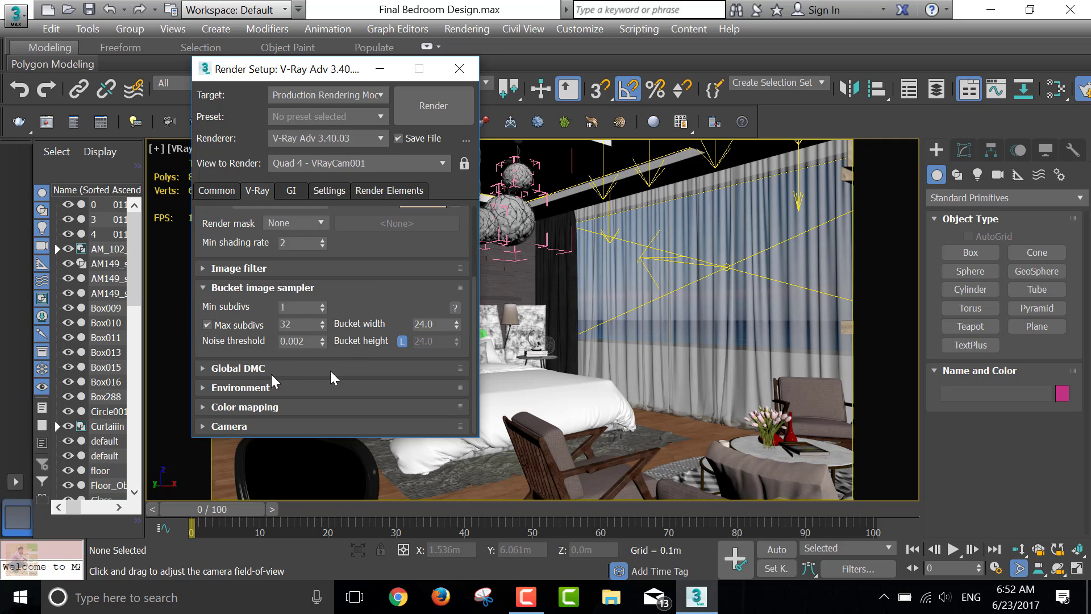
click(256, 369)
scroll(254, 364, down, 3)
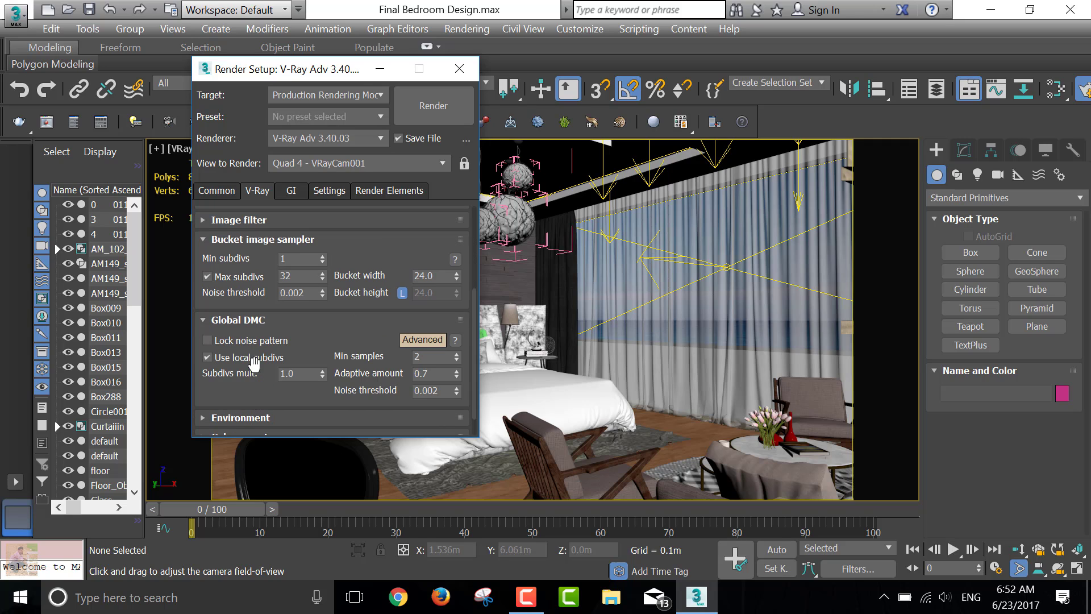
click(237, 340)
Step: Enable the GI and reflection/refraction environment overrides
scroll(272, 369, down, 1)
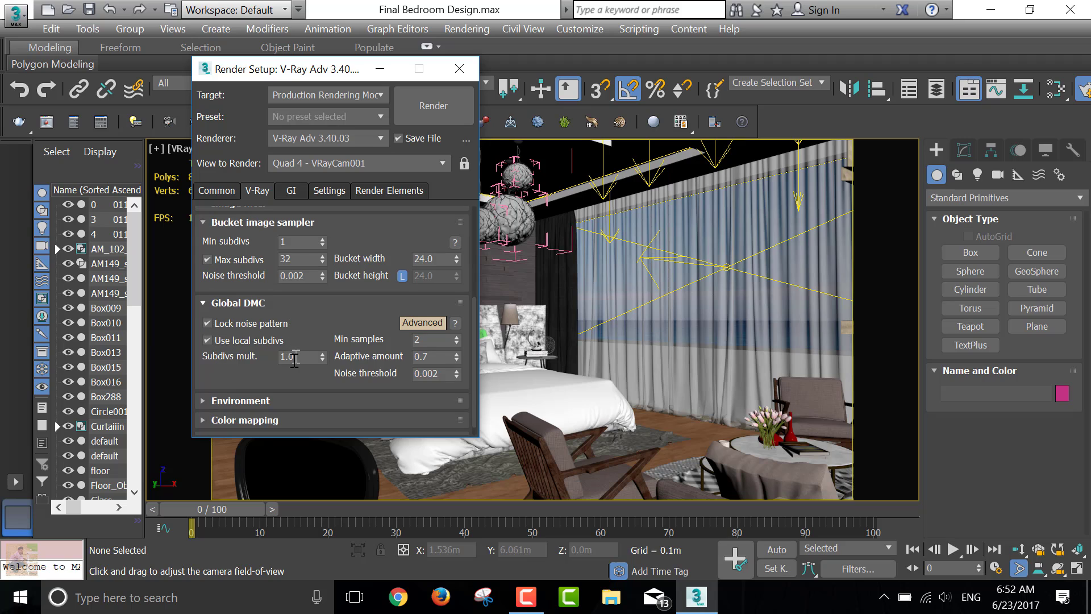
click(244, 401)
click(236, 243)
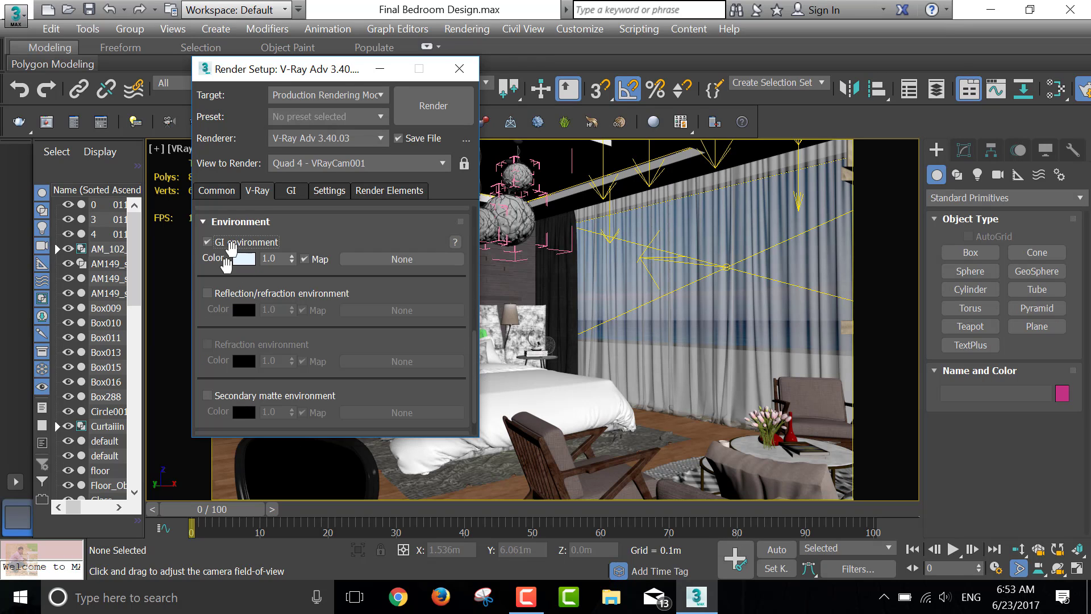
click(229, 295)
scroll(284, 341, down, 2)
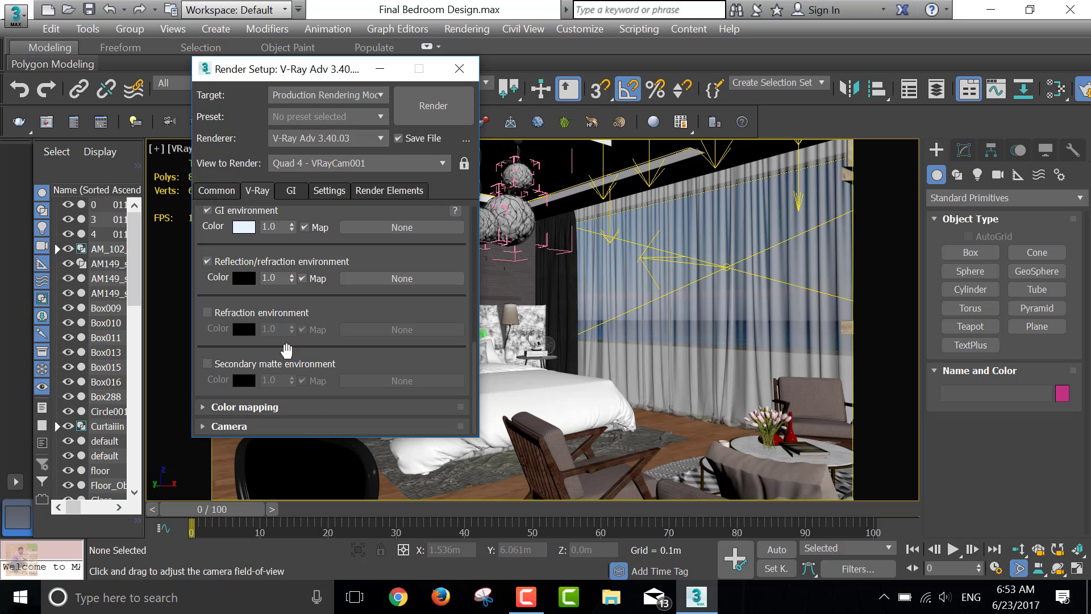
Step: Set the GI tab's irradiance map preset to Medium
click(291, 191)
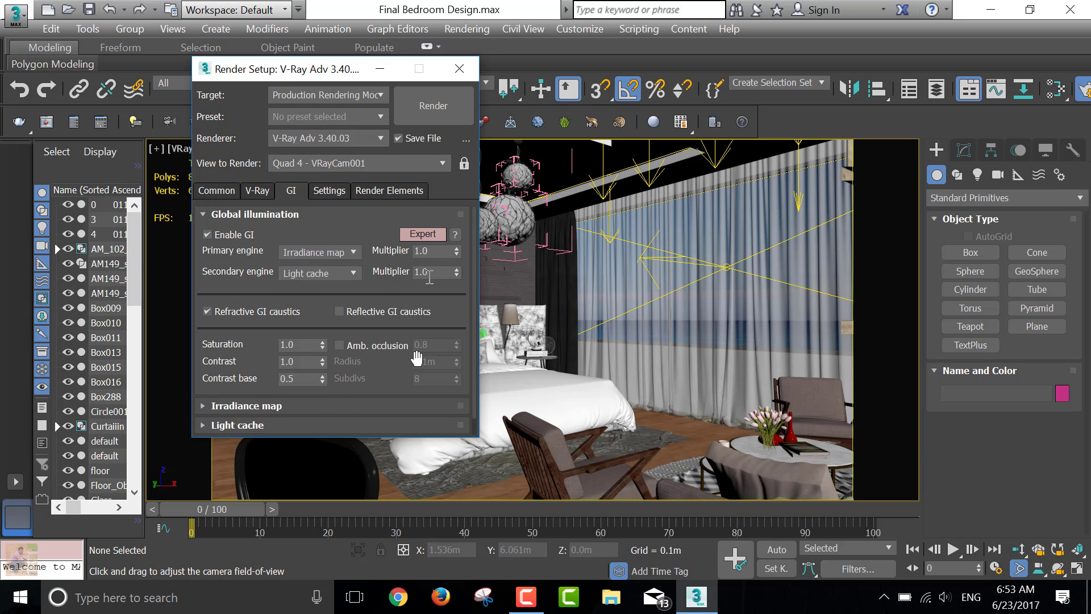
scroll(265, 406, down, 1)
click(255, 390)
scroll(256, 380, down, 5)
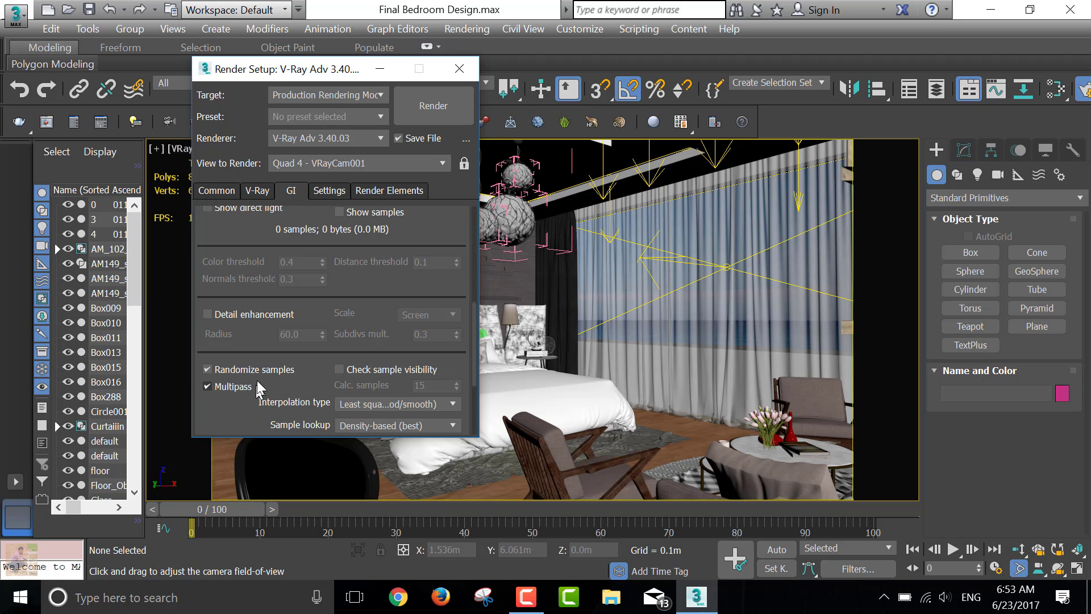
scroll(369, 332, down, 2)
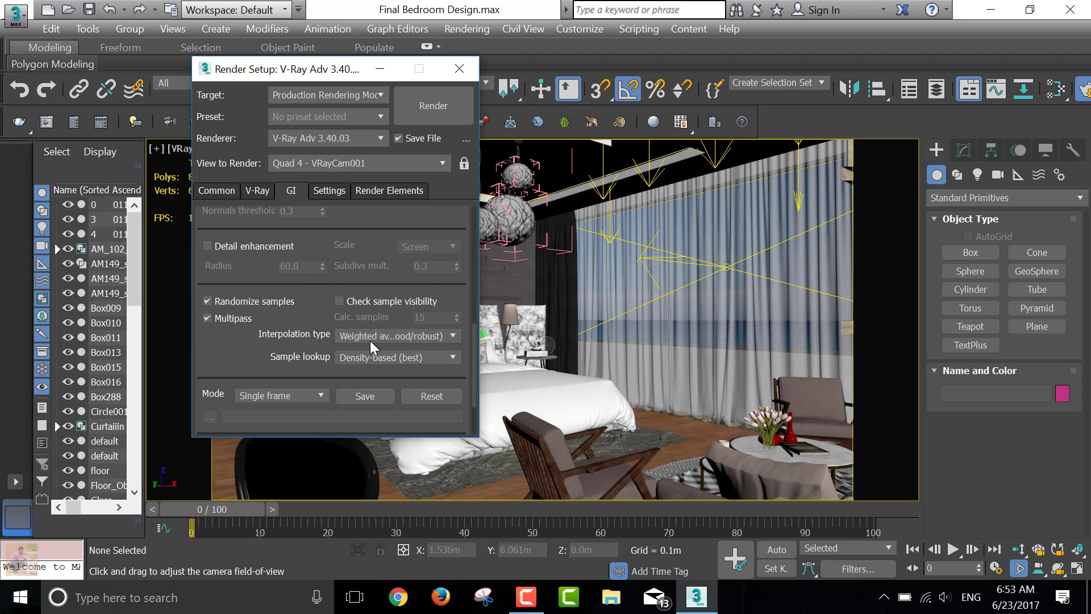
scroll(285, 253, up, 2)
scroll(287, 259, up, 2)
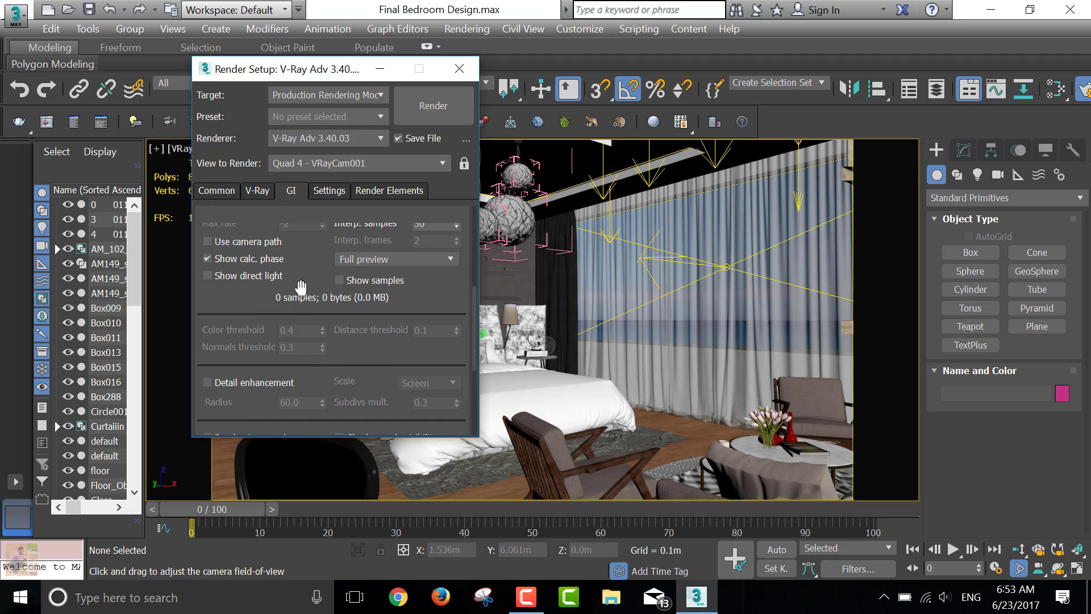
scroll(293, 264, up, 2)
scroll(301, 275, up, 1)
click(302, 274)
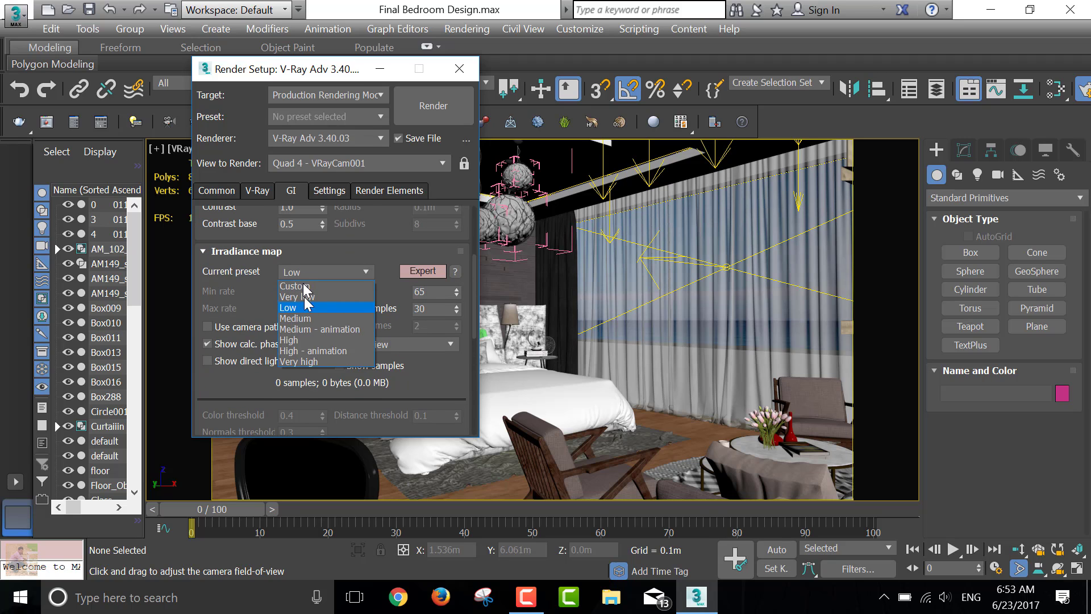
click(306, 319)
Step: Set the irradiance map mode to Add to current map
scroll(296, 336, down, 2)
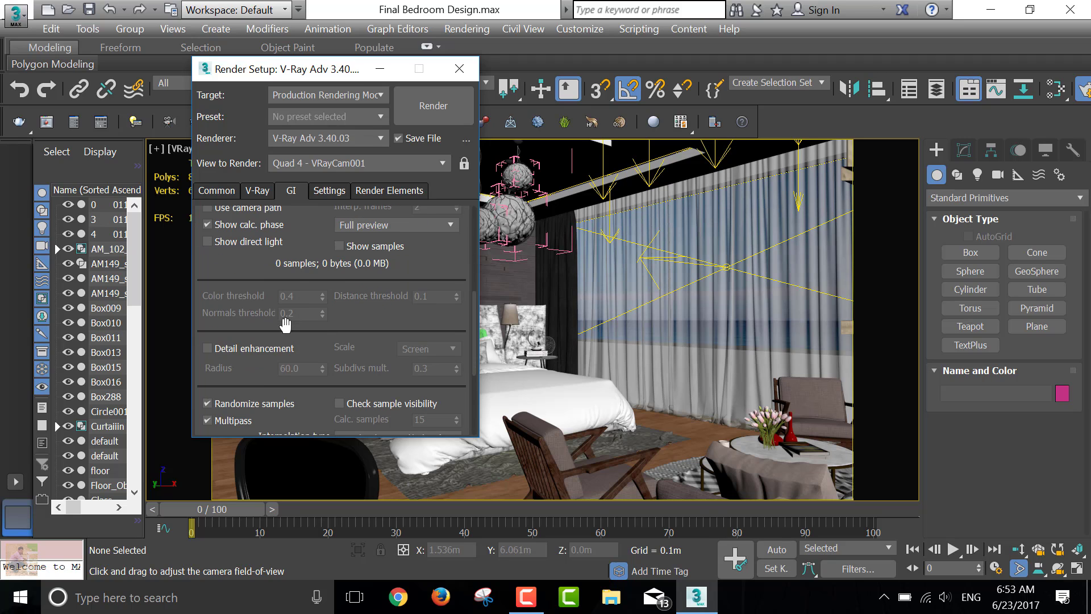
scroll(284, 349, down, 2)
scroll(272, 364, down, 1)
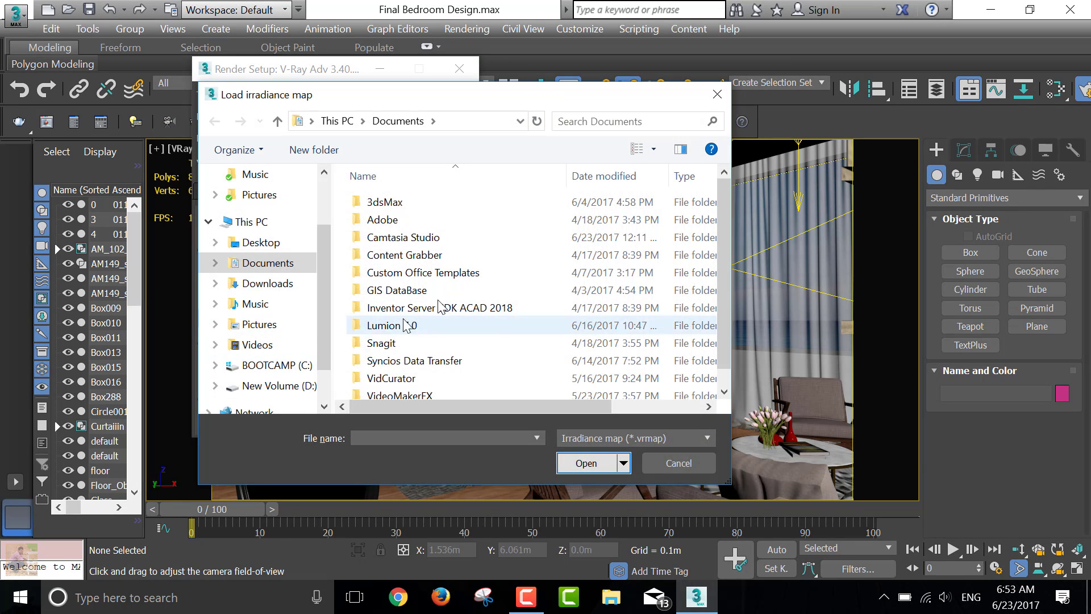
click(659, 461)
scroll(307, 324, down, 2)
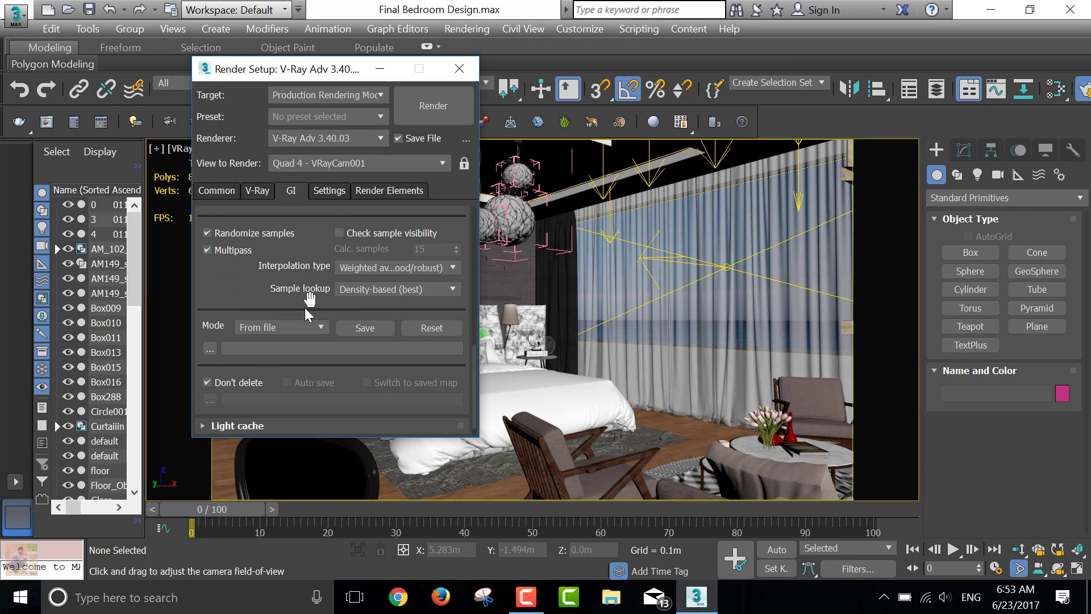
scroll(304, 308, down, 1)
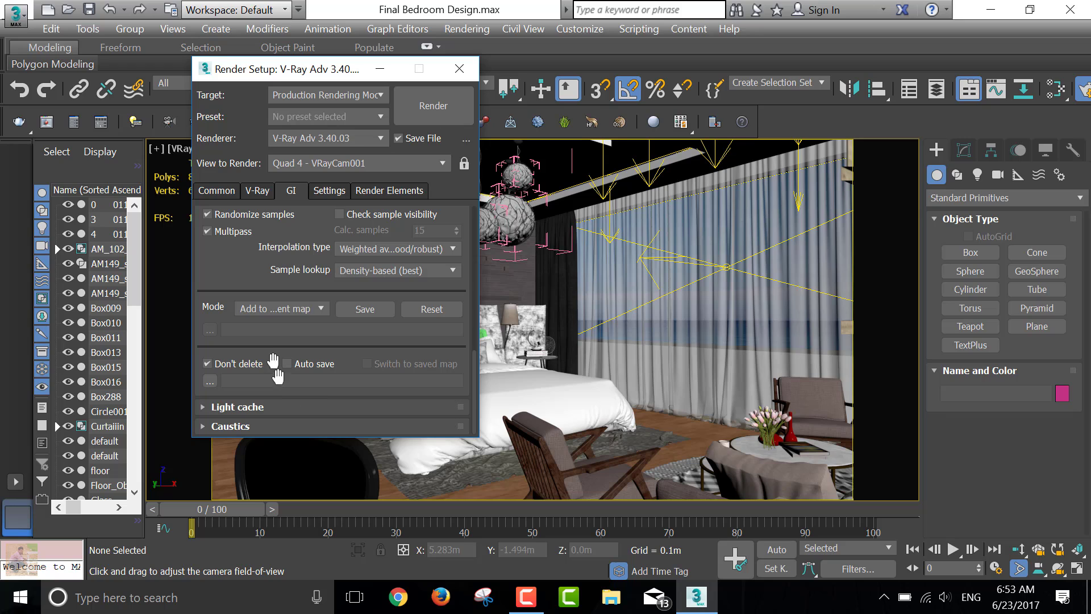
click(251, 409)
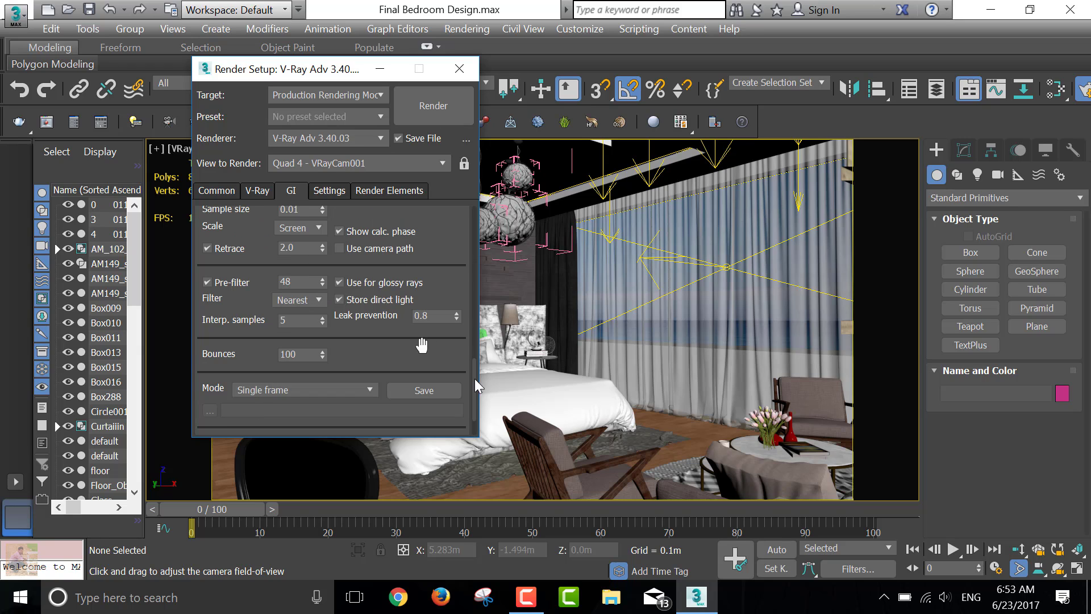
mouse_move(475, 368)
mouse_down()
mouse_move(459, 285)
mouse_move(465, 347)
mouse_up()
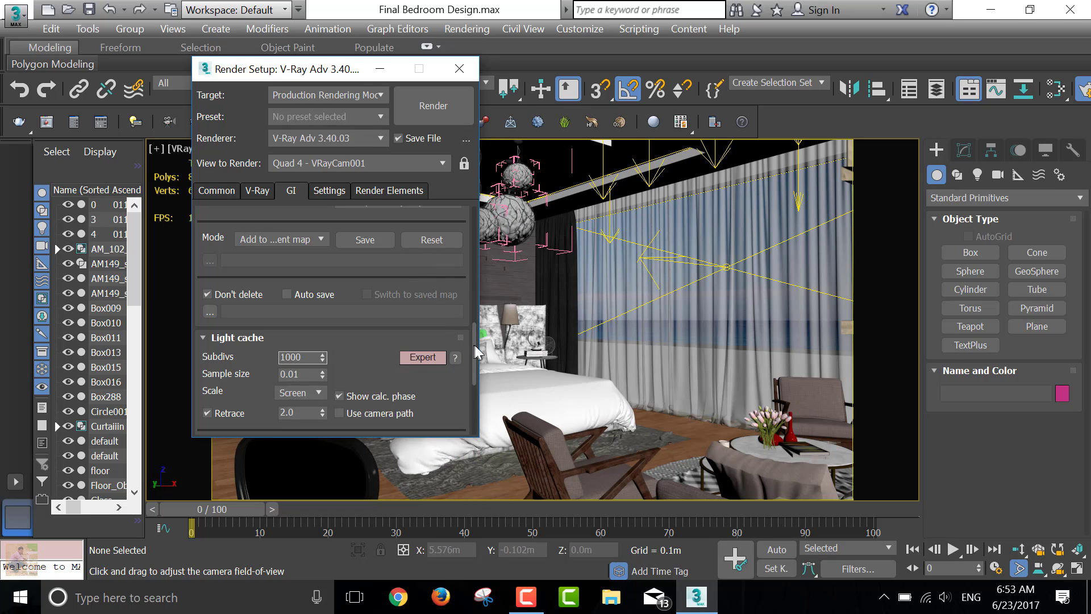
drag(475, 345, 468, 414)
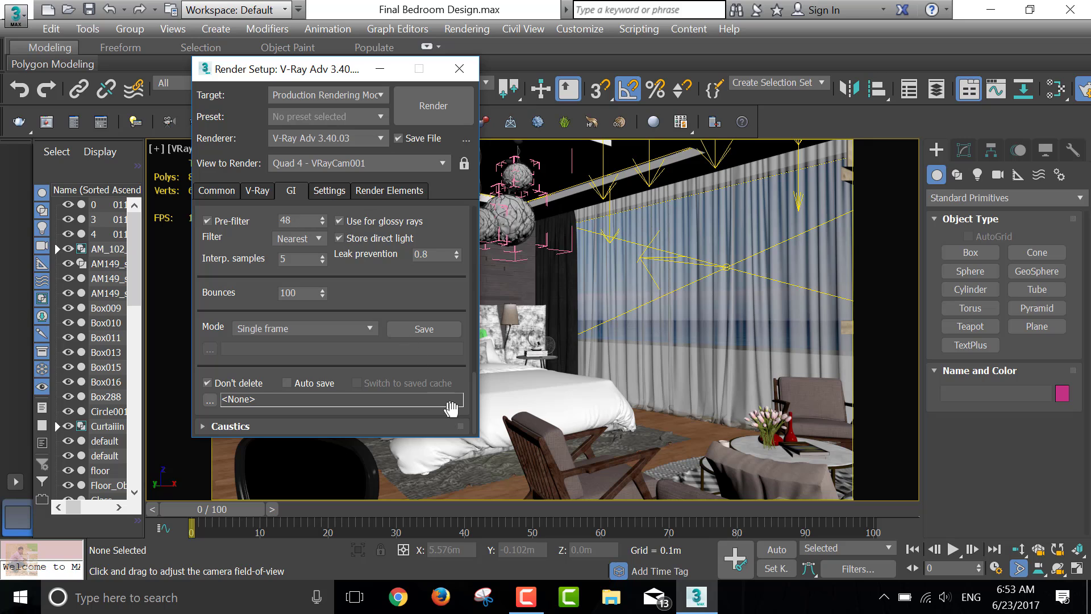
drag(476, 399, 466, 325)
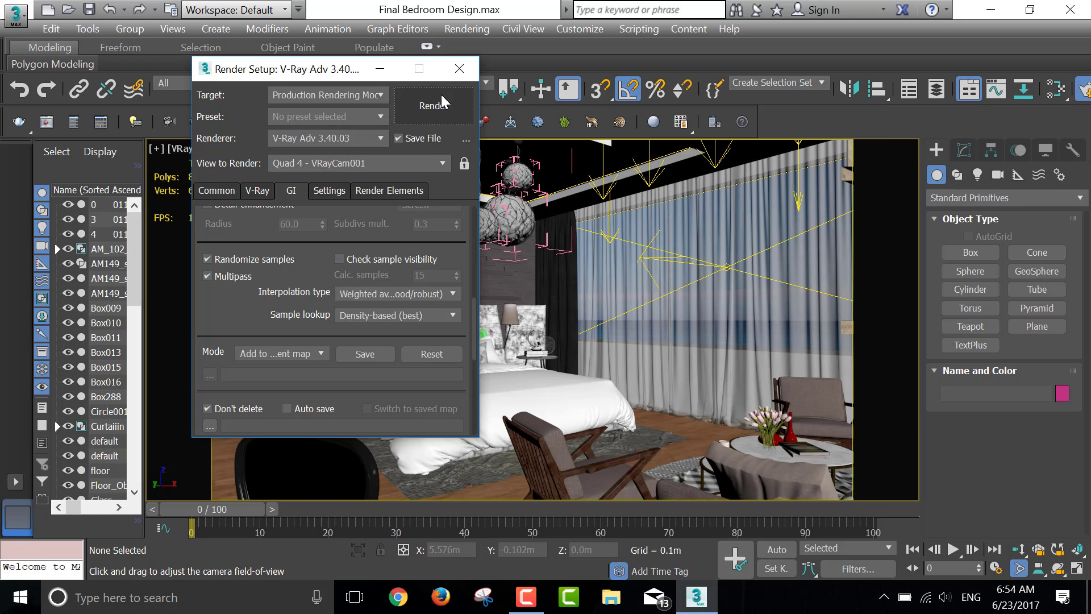
Step: Render the bedroom camera view with V-Ray, then minimize the frame buffer and 3ds Max
click(441, 97)
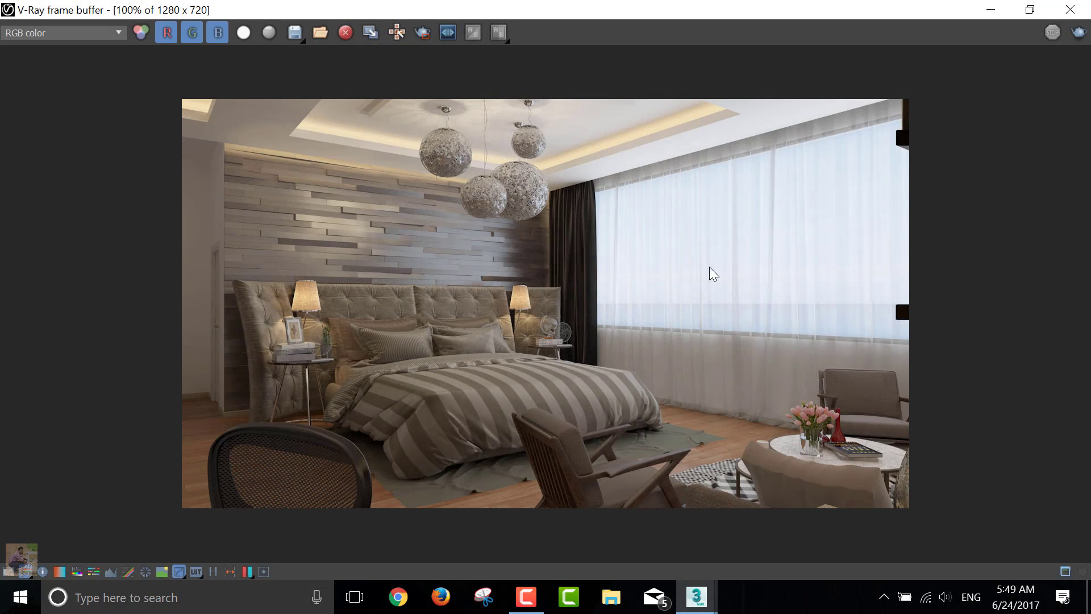
click(991, 10)
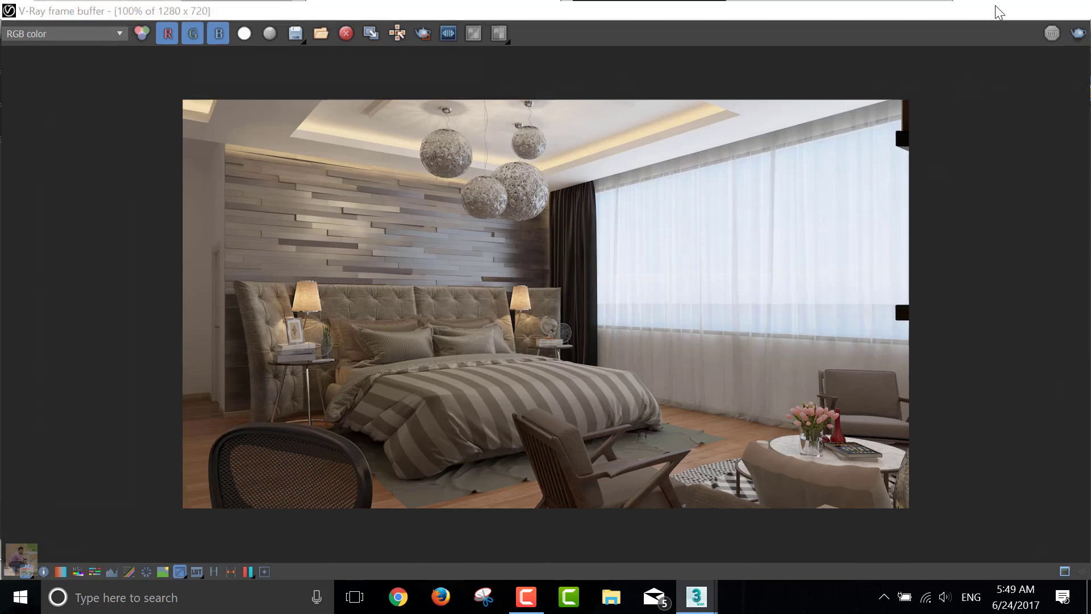
click(996, 10)
Step: View the rendered bedroom PNG in Photos, close it, and launch Photoshop
right_click(509, 148)
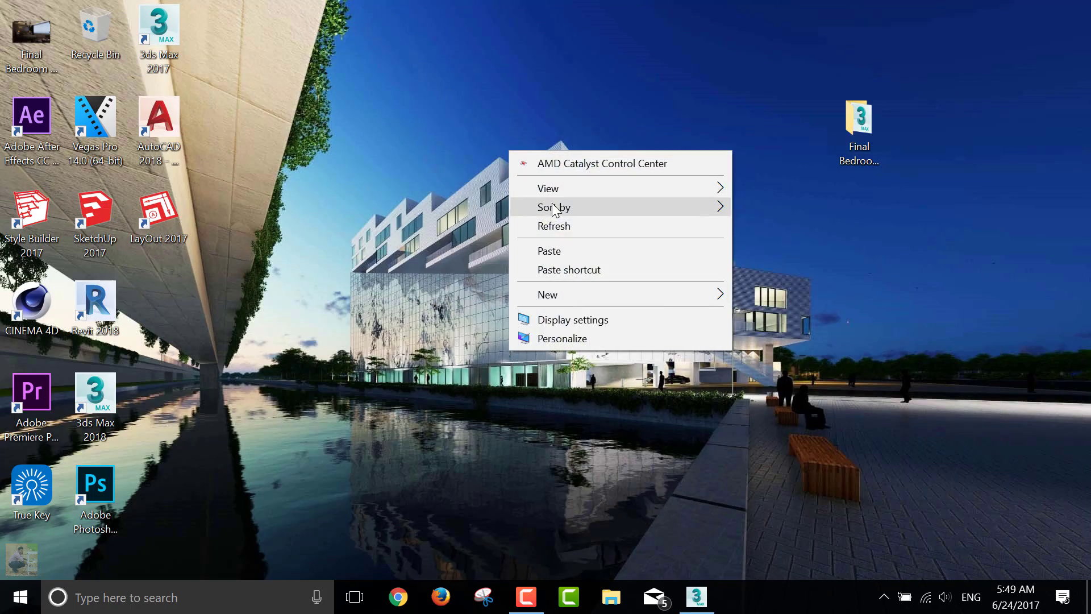
click(563, 226)
double_click(23, 33)
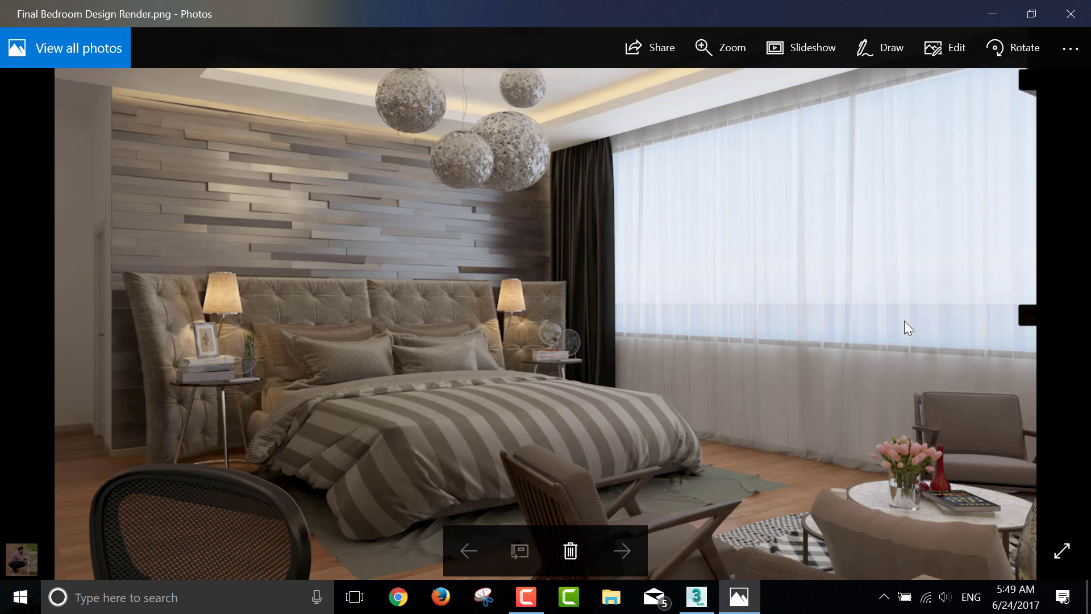
click(1071, 14)
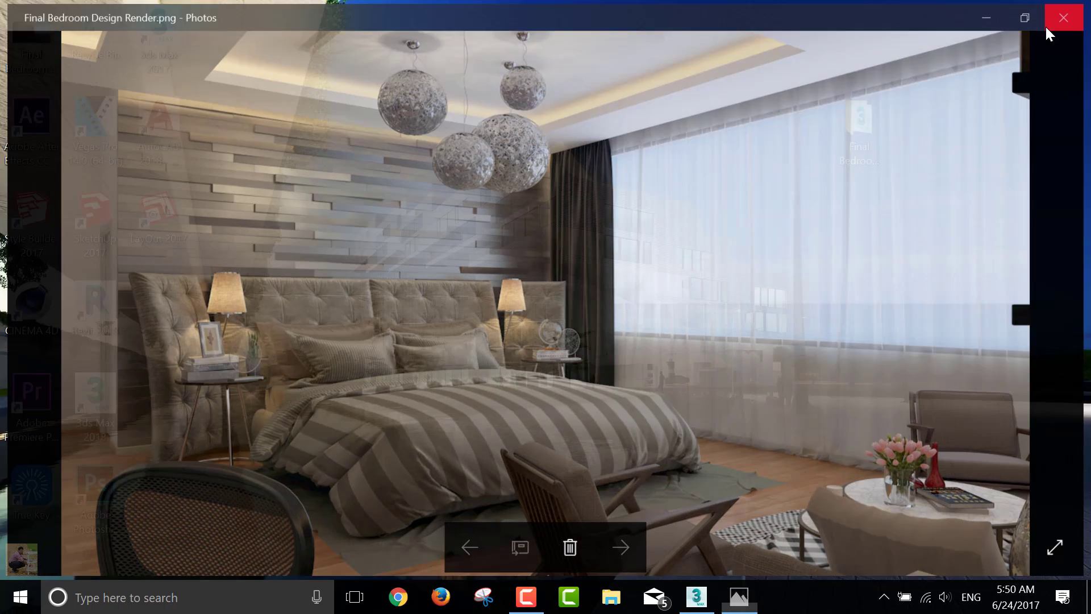
double_click(111, 481)
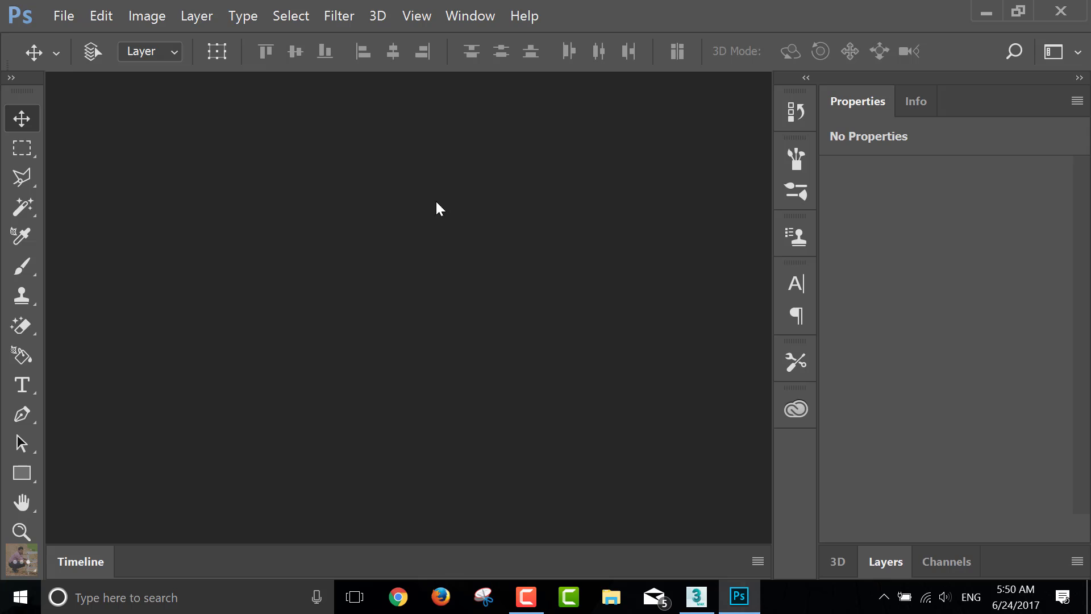
Step: Open Final Bedroom Design Render.png as Camera Raw using File > Open As
click(70, 17)
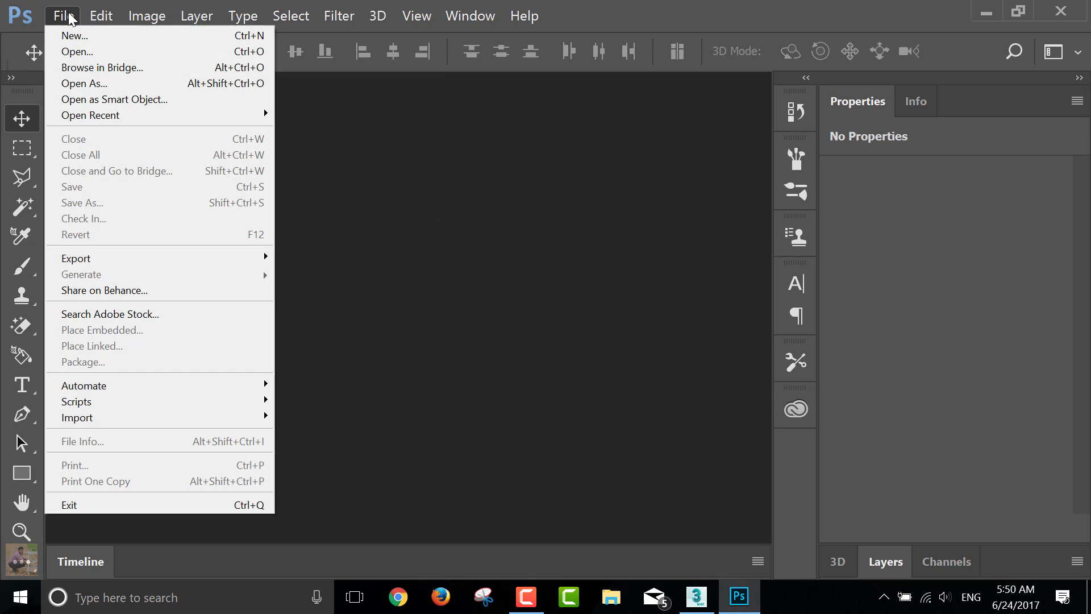
click(89, 84)
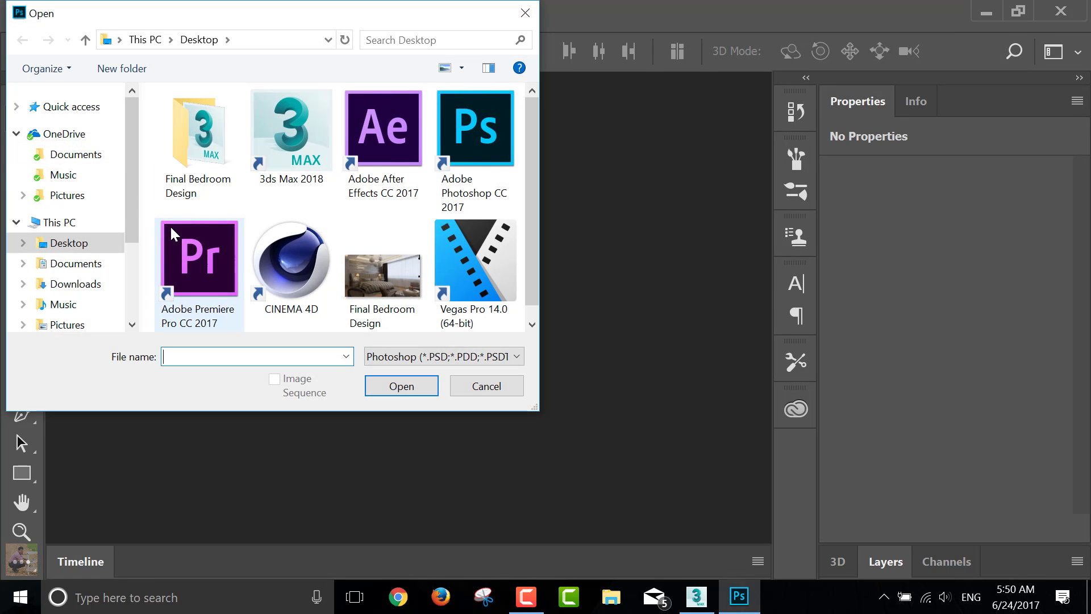
click(382, 268)
click(418, 357)
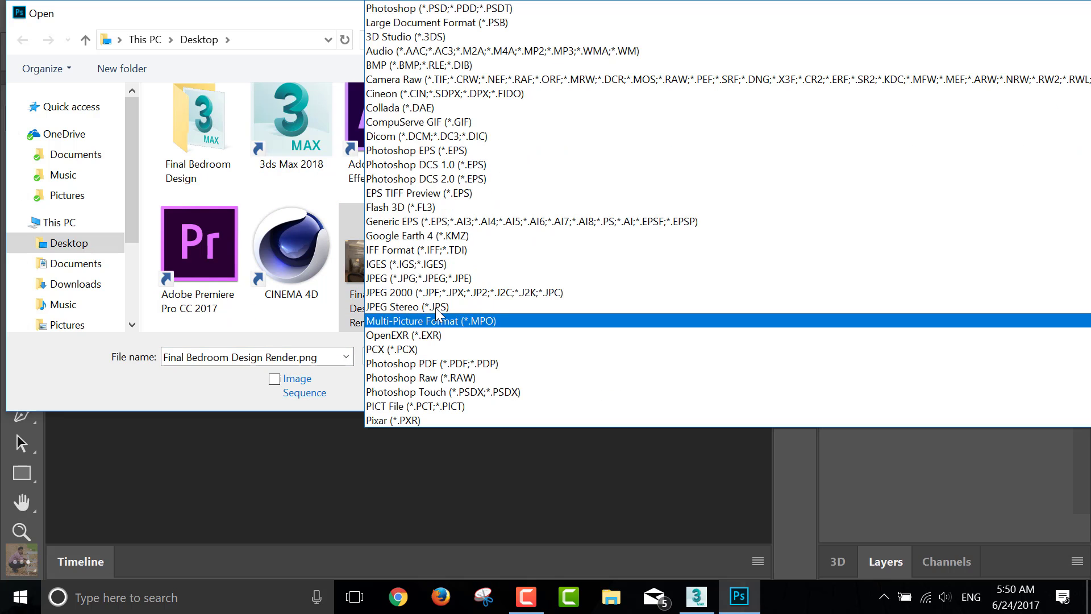
click(398, 78)
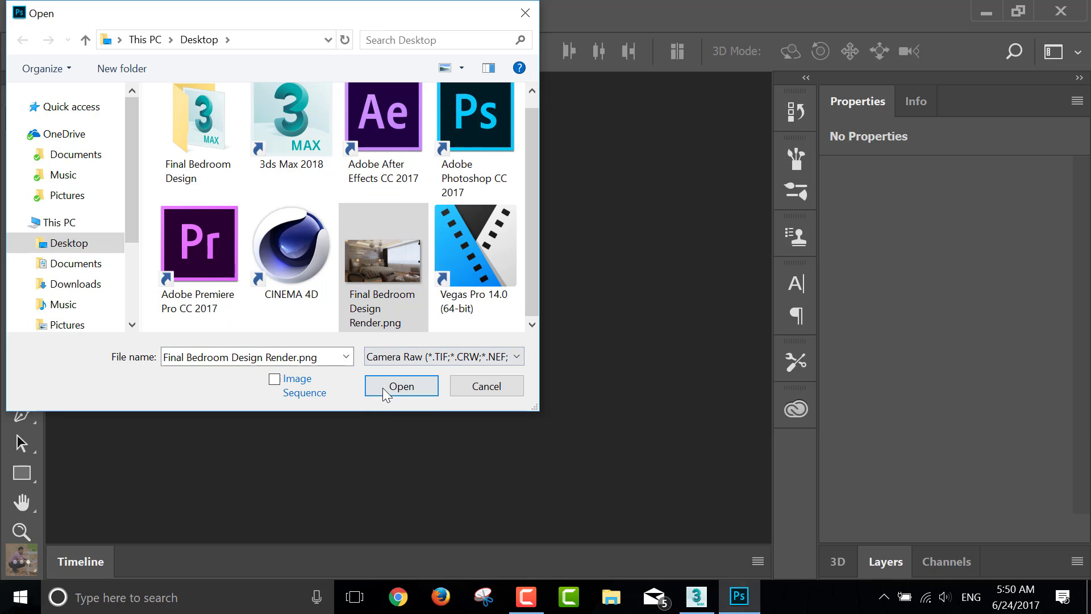
click(384, 388)
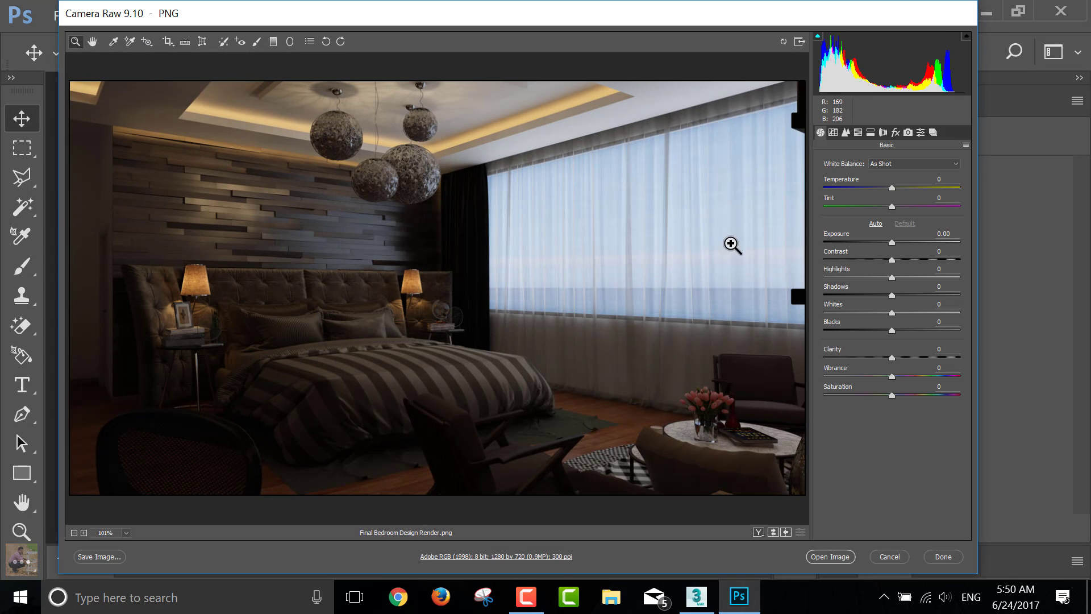
Step: Set exposure +2.15, highlights -82, shadows +34, clarity +58, vibrance +49 with cooler white balance
mouse_move(892, 187)
mouse_down()
mouse_move(881, 208)
mouse_move(919, 254)
mouse_move(916, 268)
mouse_up()
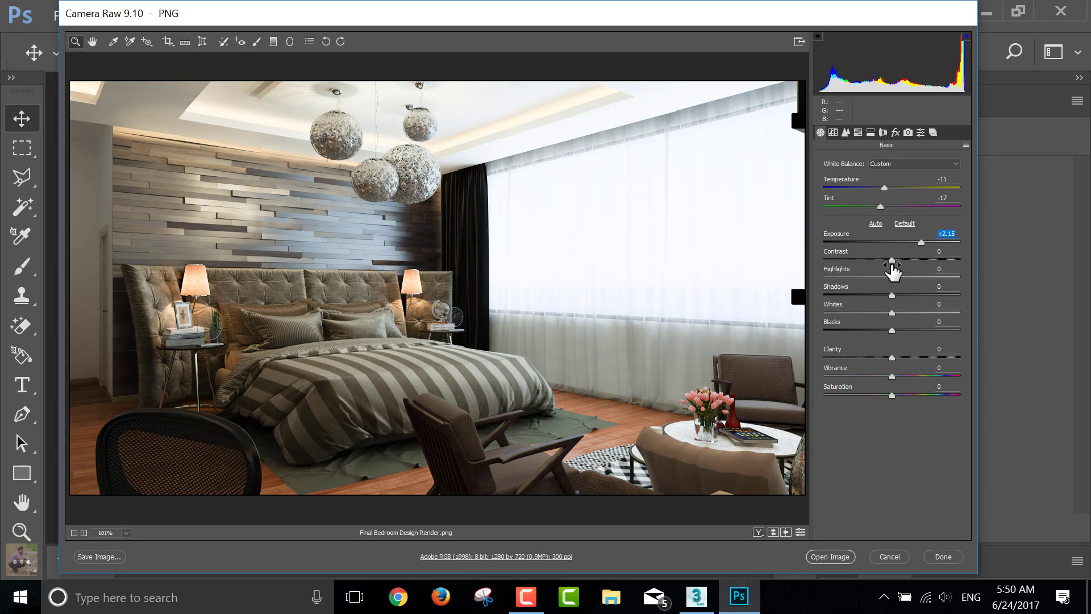
mouse_move(892, 259)
mouse_down()
mouse_move(948, 260)
mouse_move(830, 278)
mouse_move(830, 289)
mouse_move(920, 295)
mouse_move(892, 302)
mouse_move(940, 330)
mouse_move(868, 333)
mouse_move(901, 334)
mouse_move(930, 366)
mouse_up()
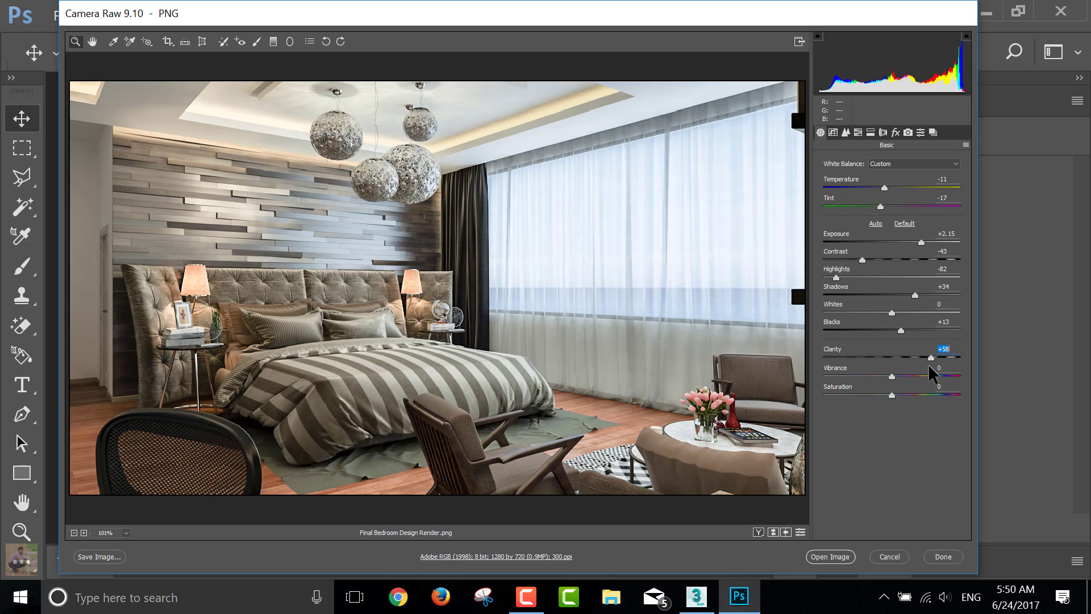
drag(891, 377, 926, 389)
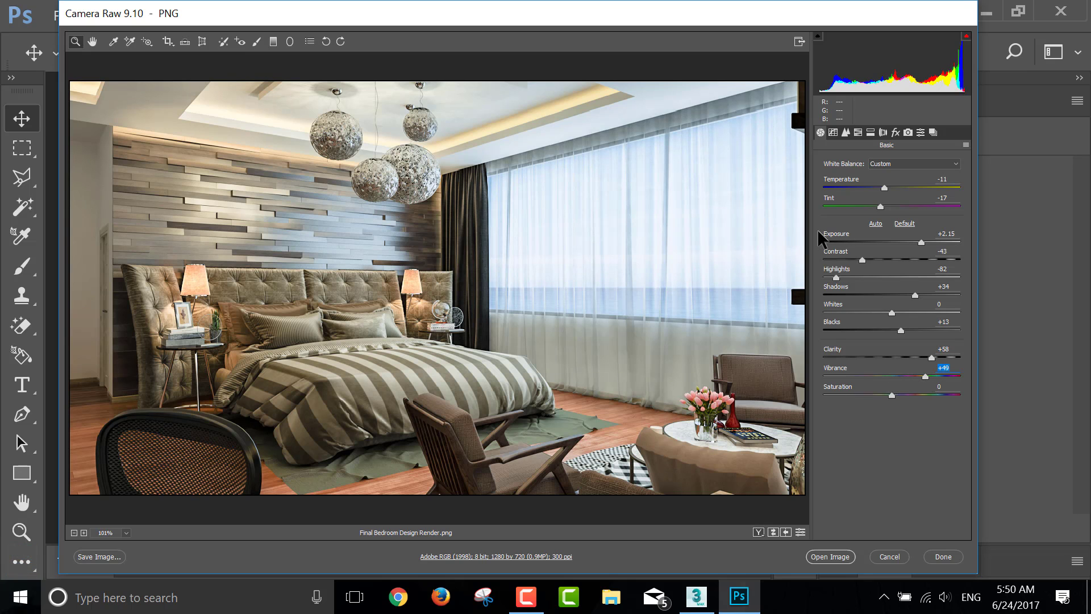
Step: Save the adjusted render as a quality-12 JPEG on the Desktop and minimize Photoshop
click(819, 555)
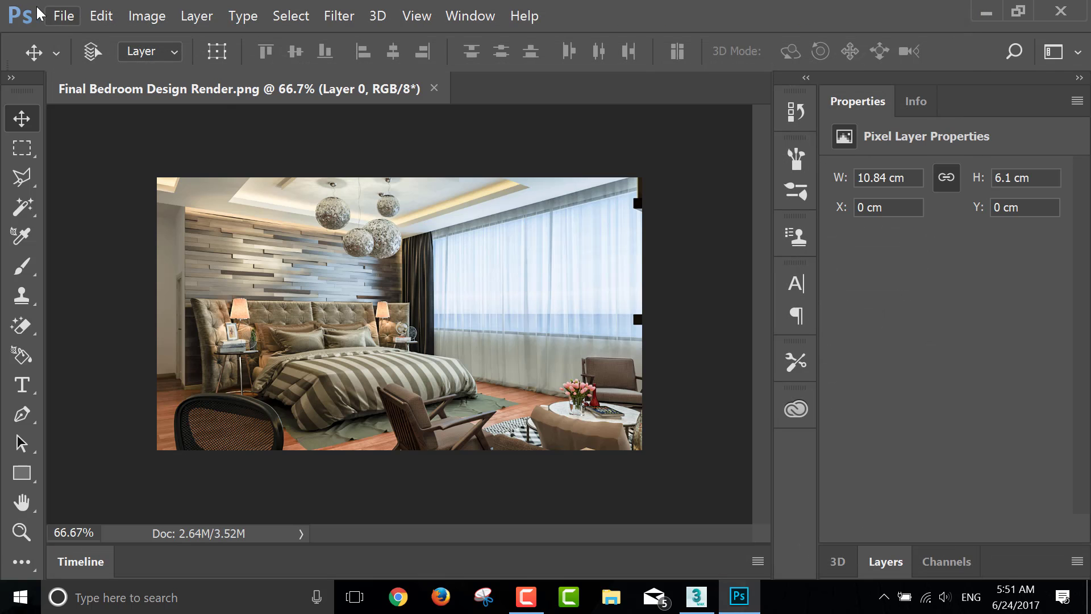
click(59, 15)
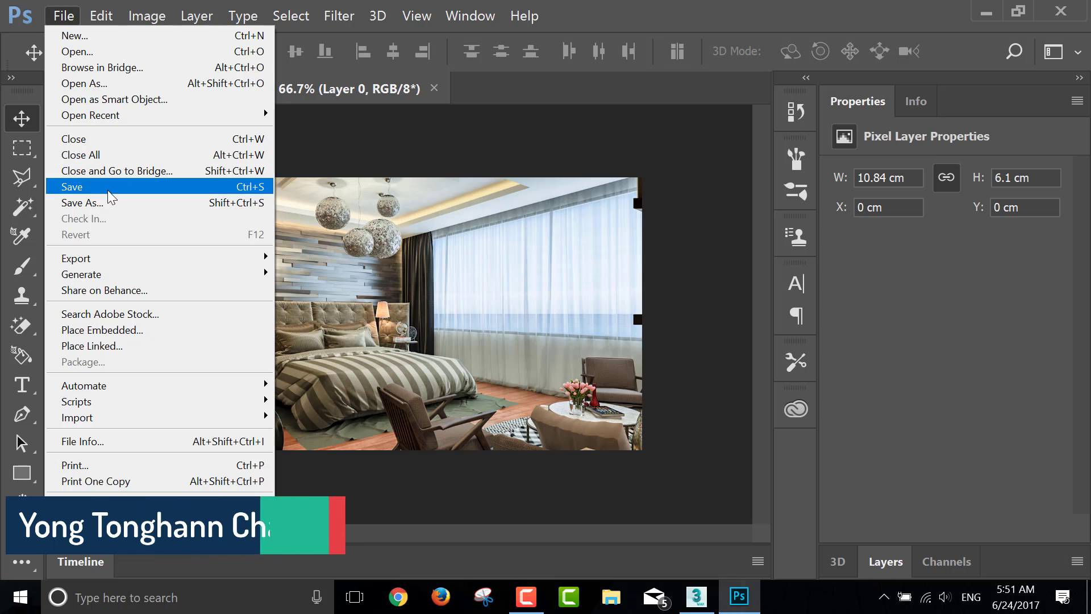
click(109, 202)
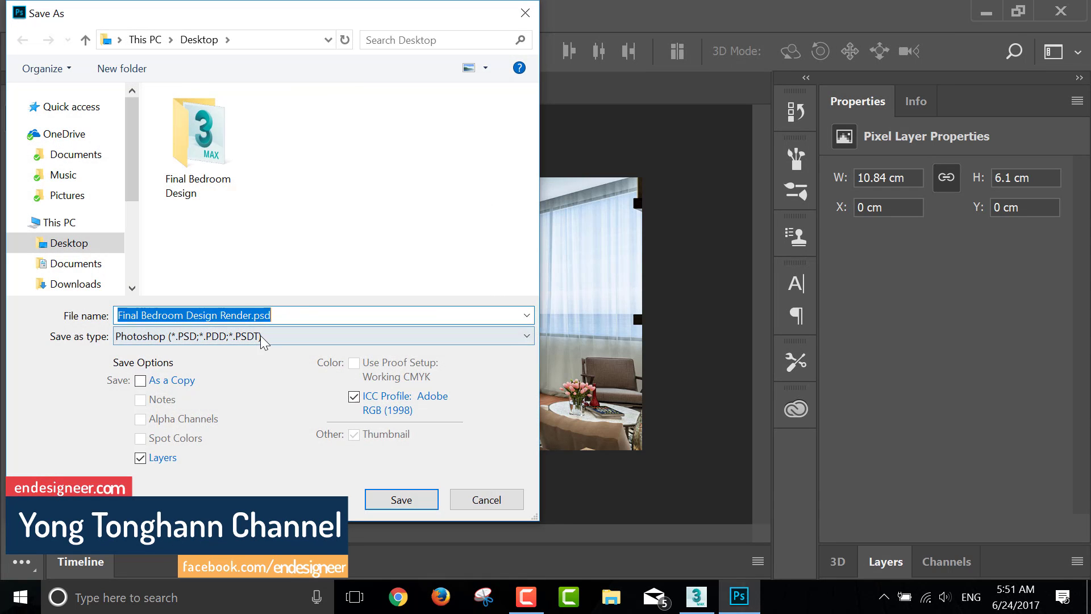
click(261, 337)
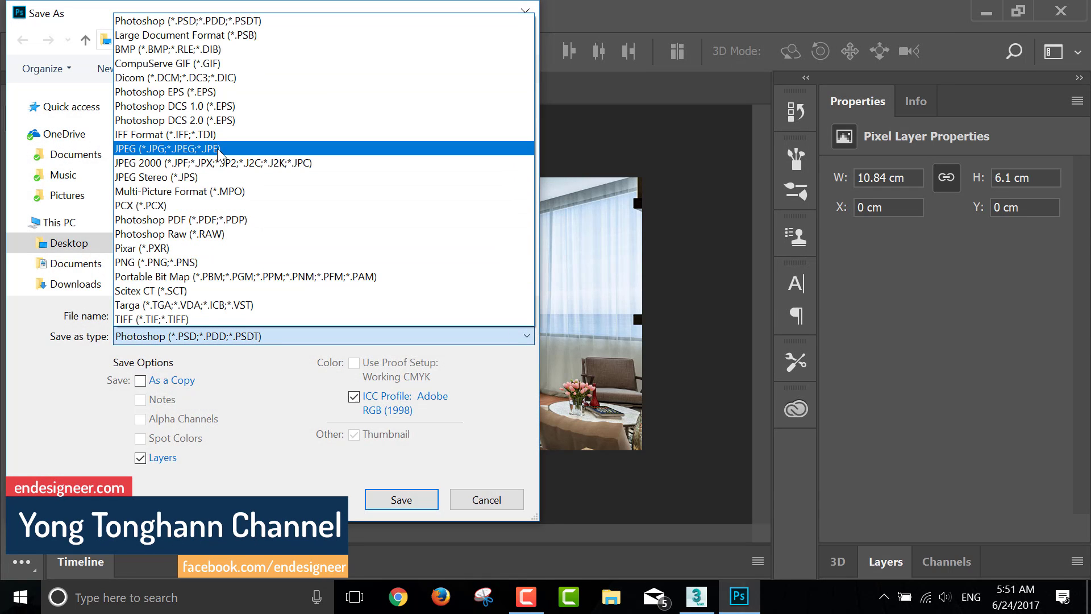
click(219, 149)
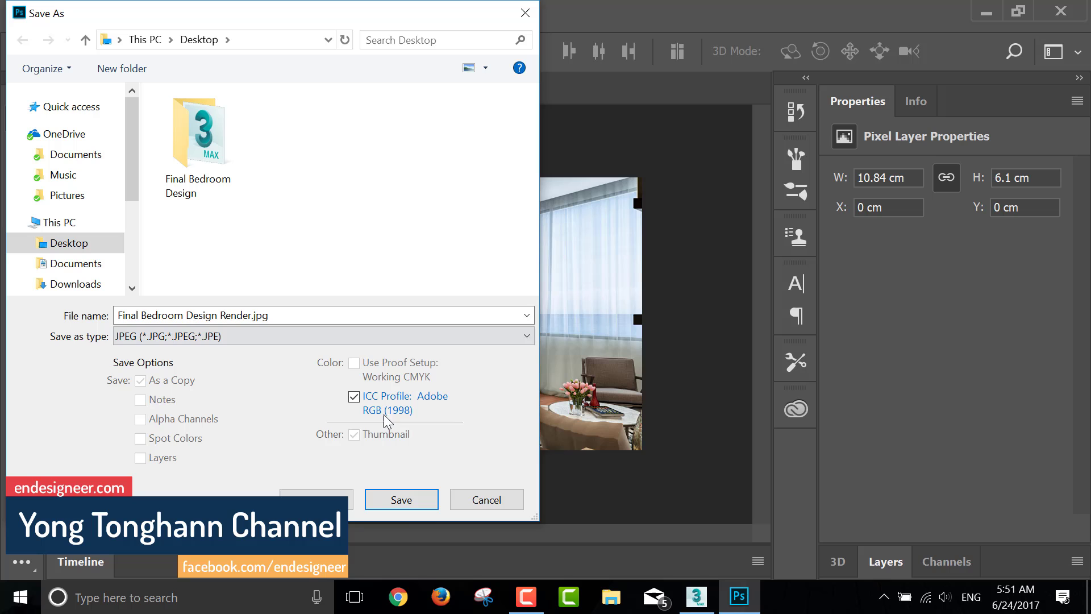
click(406, 507)
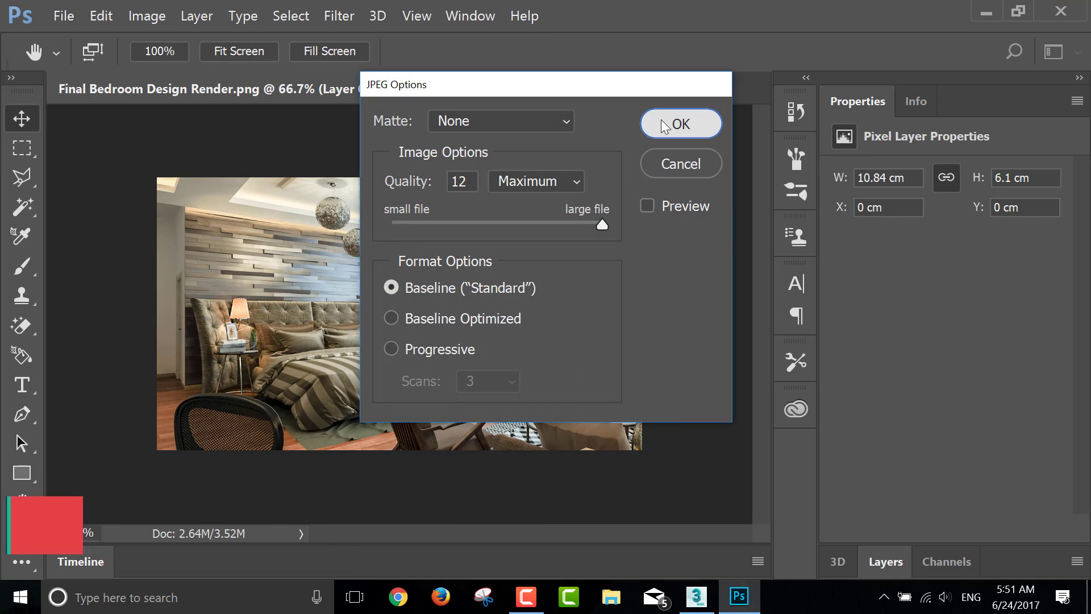
click(665, 125)
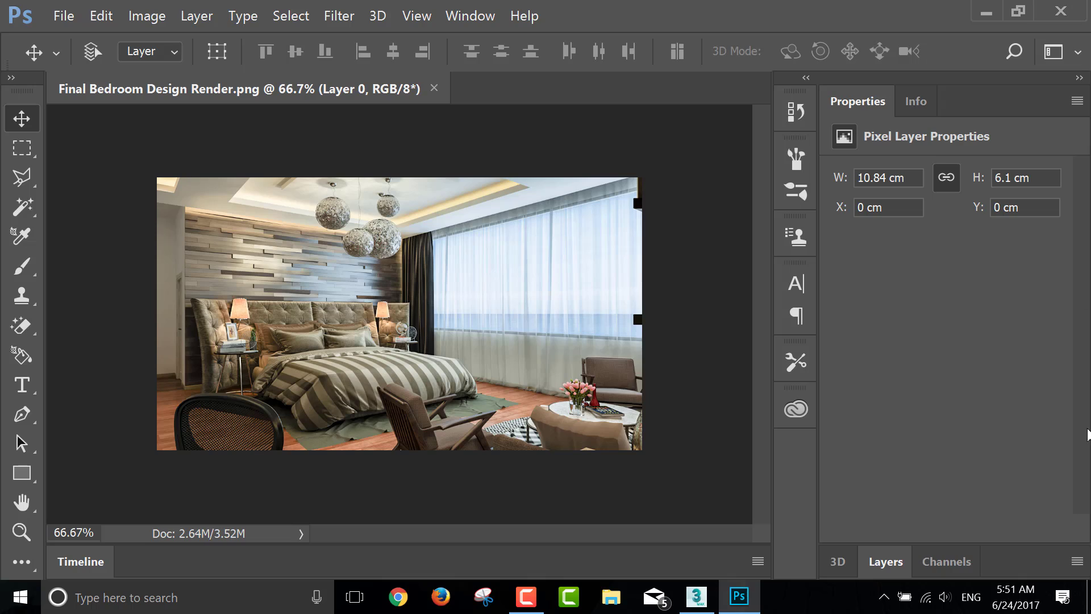
click(1088, 596)
Step: Refresh the desktop and view the new bedroom JPEG full screen in Photos
right_click(594, 139)
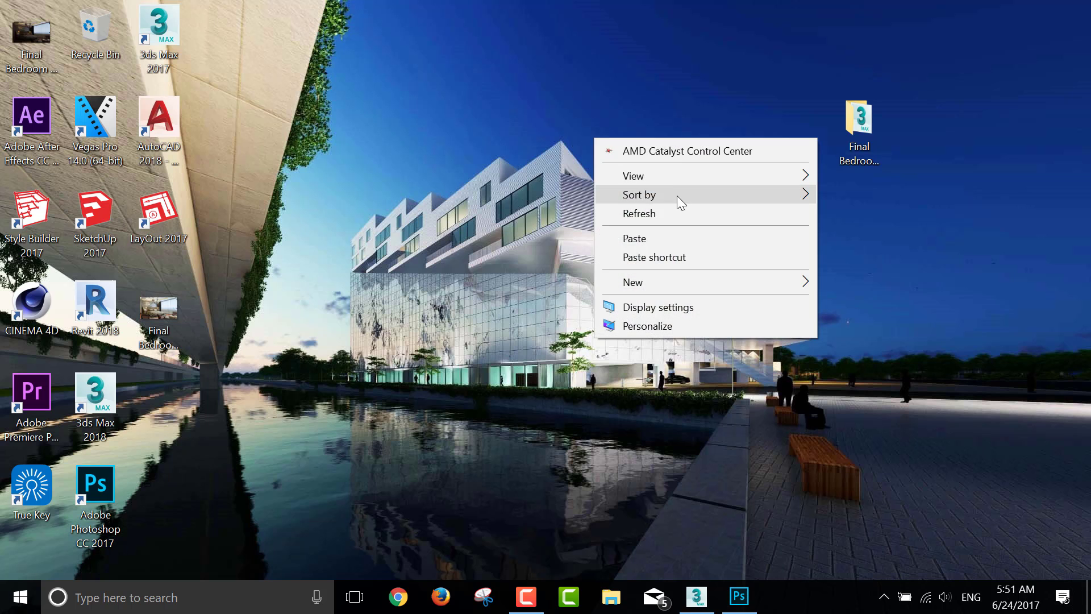
click(682, 213)
double_click(147, 326)
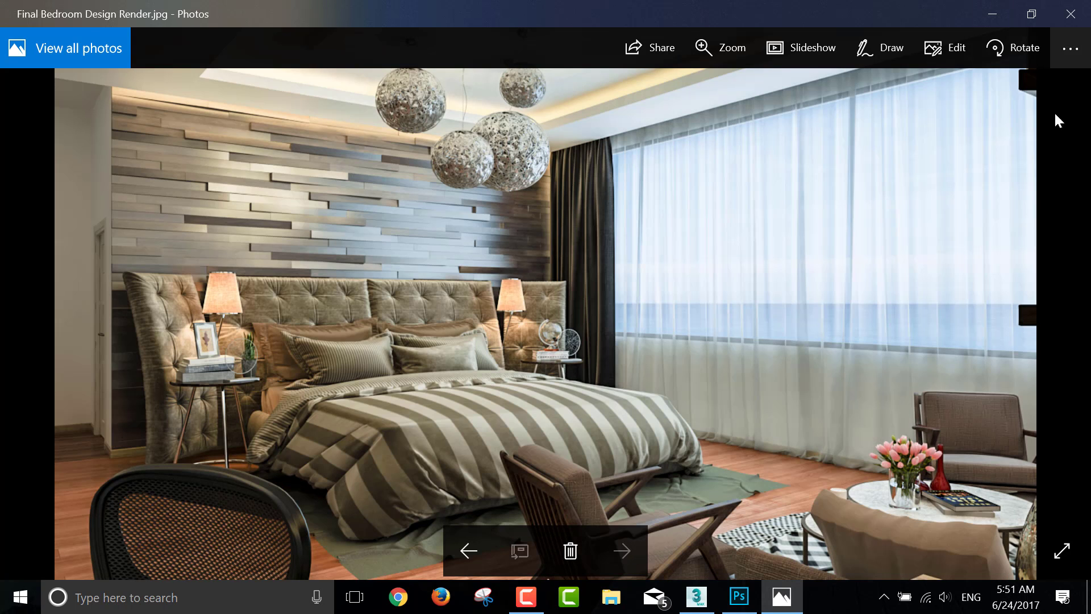
click(1069, 553)
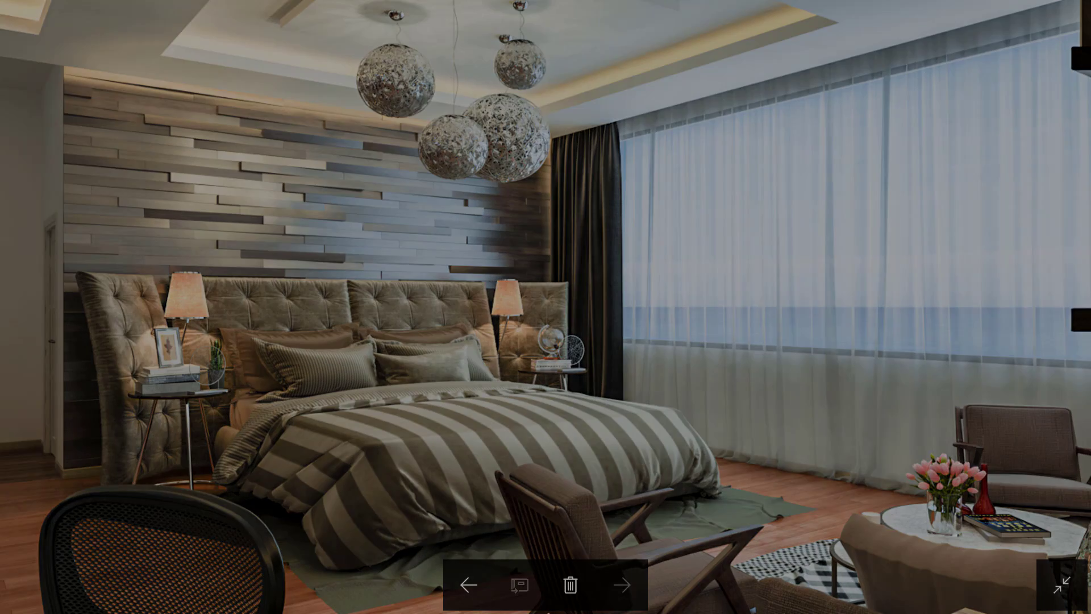